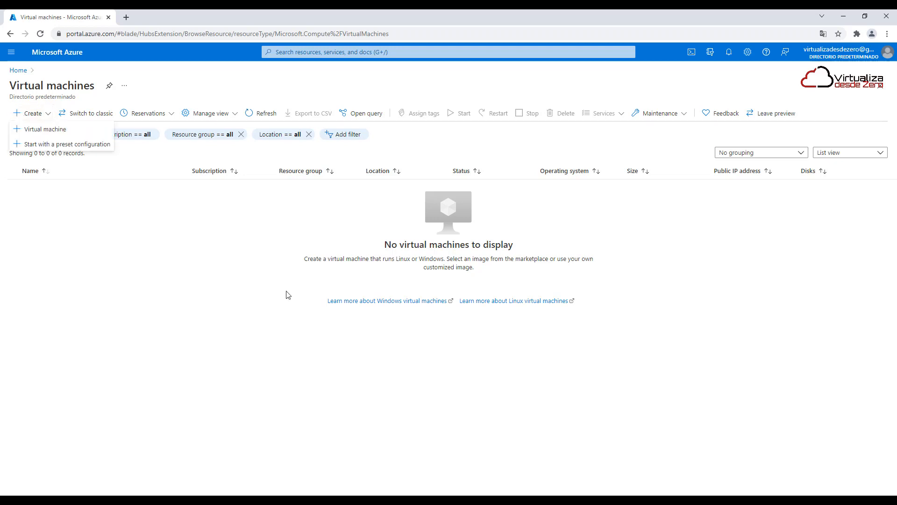
Start creating a new virtual machine and check the available subscriptions, keeping Azure subscription 1
left_click(75, 135)
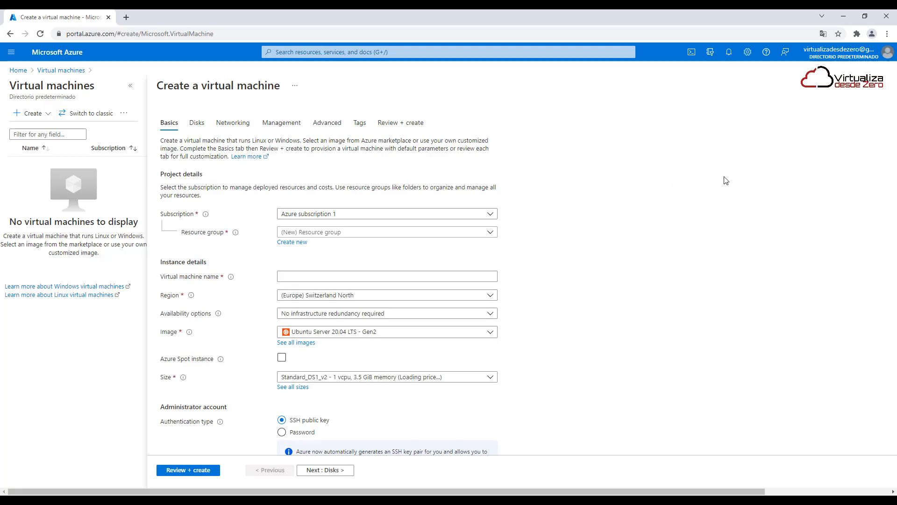
left_click(486, 214)
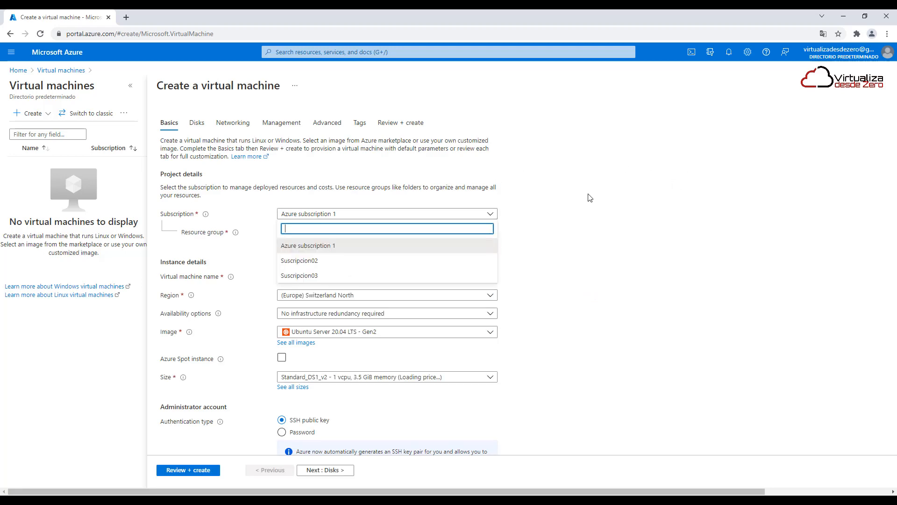
left_click(587, 196)
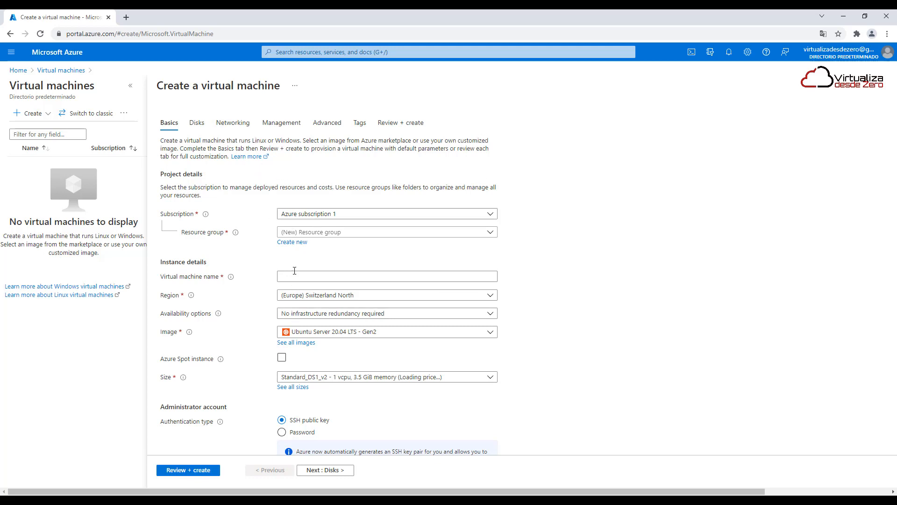
Create a new resource group named PruebaVM for the virtual machine
left_click(296, 242)
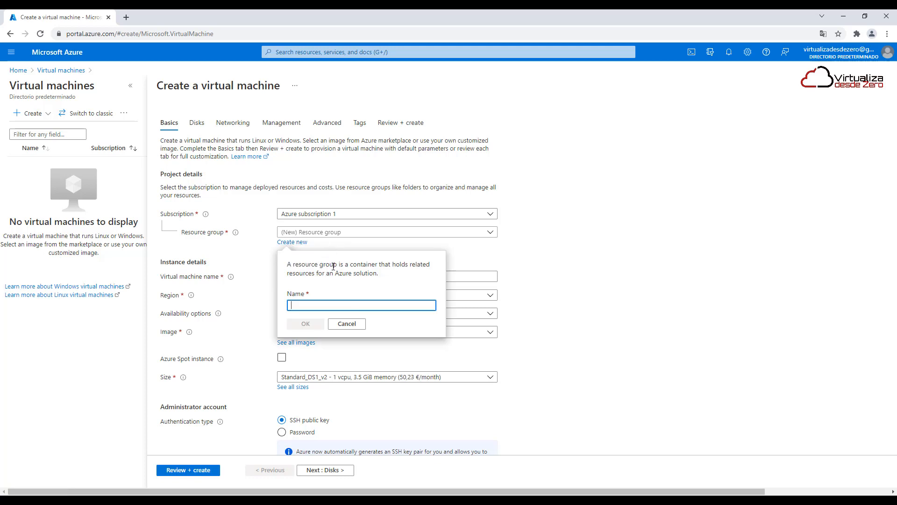
type("PRUE")
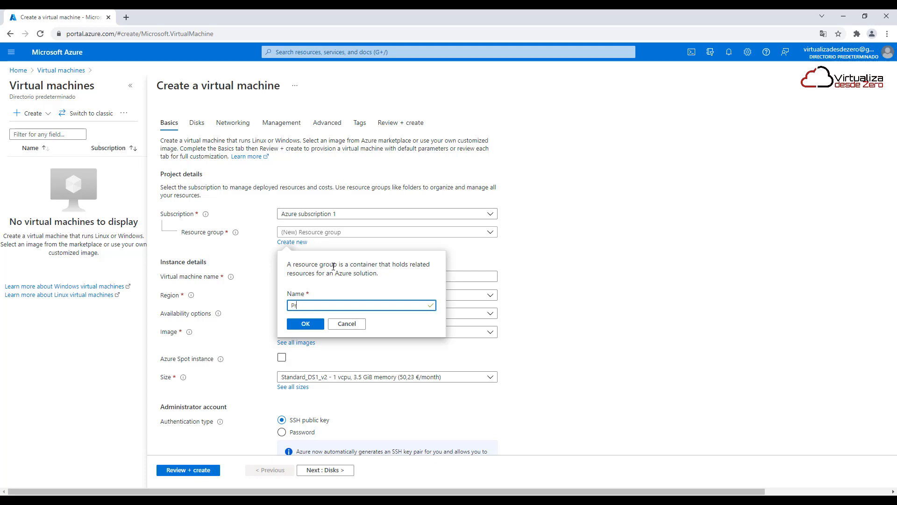
type("baVM")
left_click(316, 328)
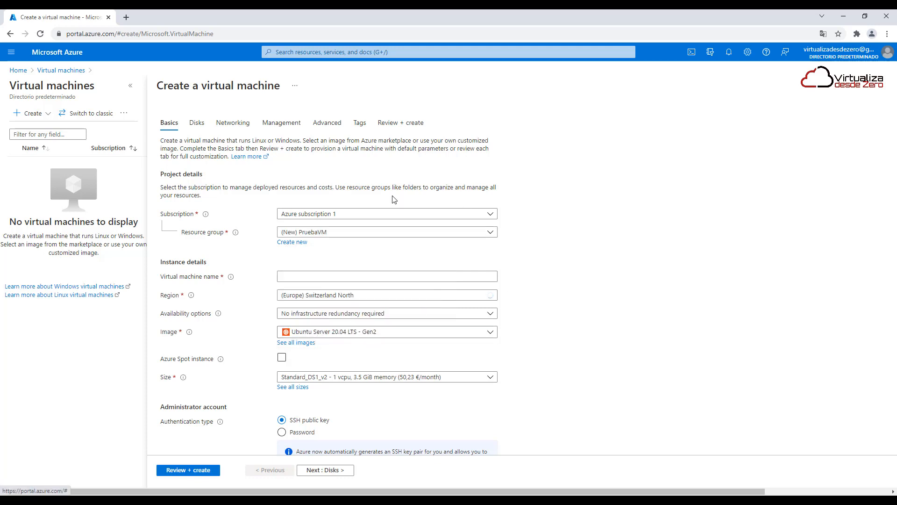
Name the virtual machine vm01
left_click(358, 276)
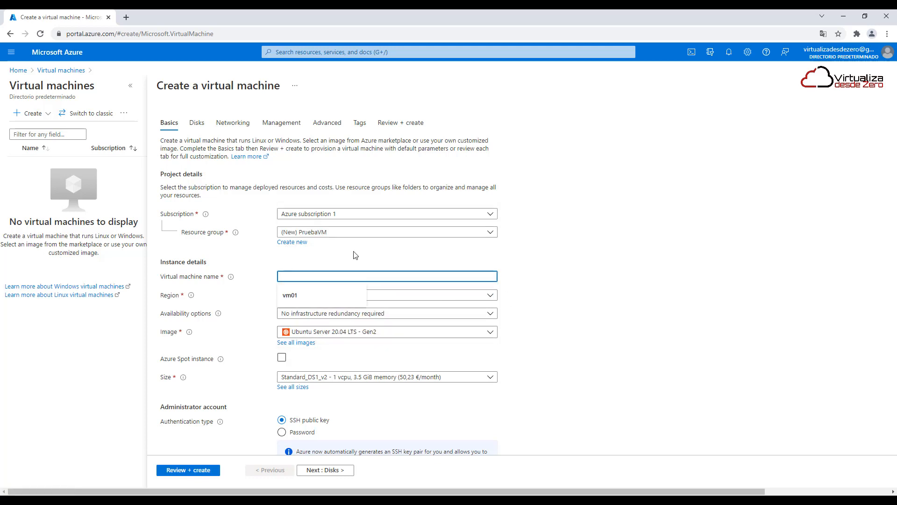
type("vm01")
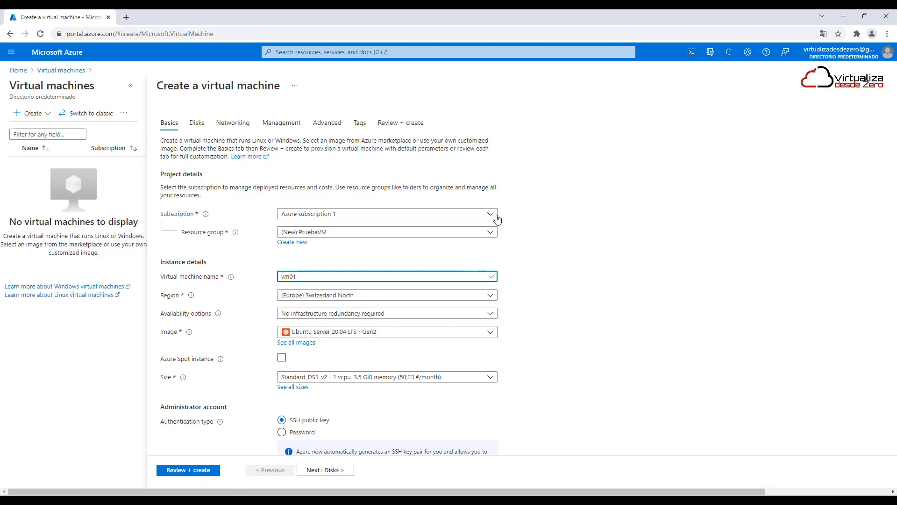
left_click(570, 262)
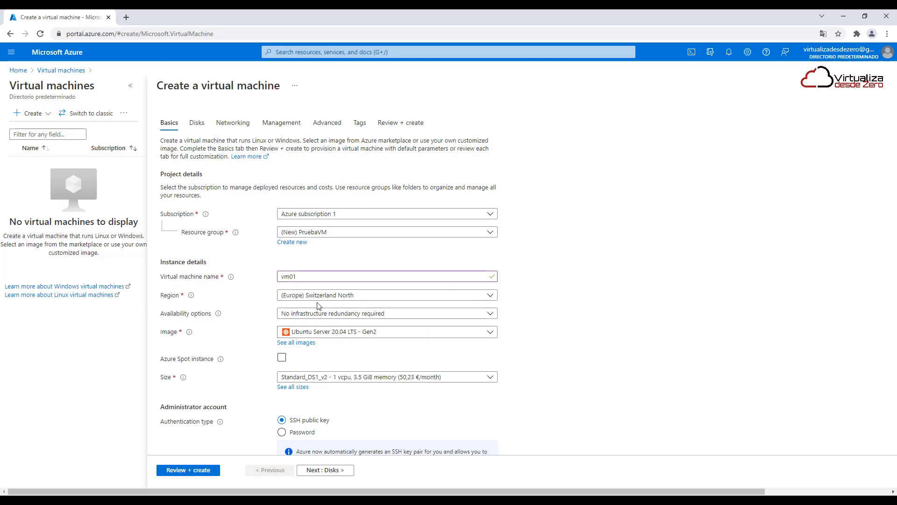
Review the availability options offered for the Switzerland North region
left_click(341, 295)
left_click(341, 296)
left_click(335, 316)
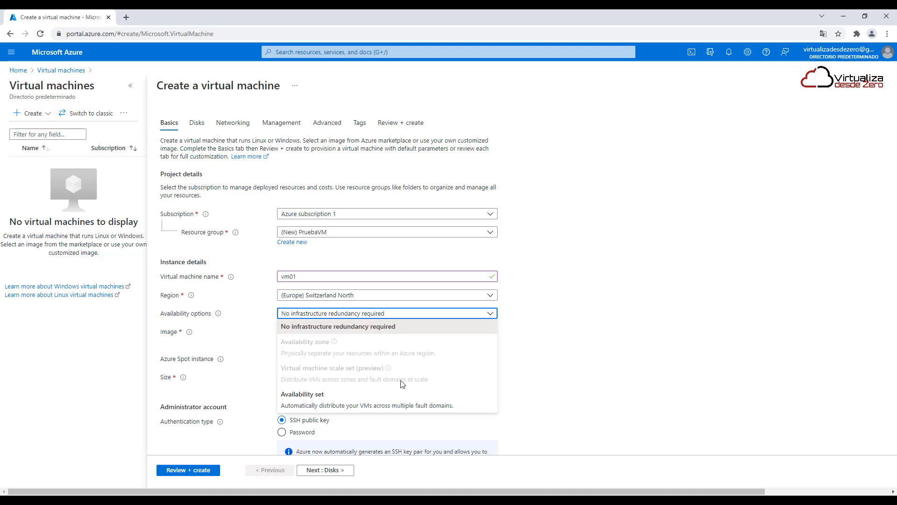
left_click(622, 271)
Set the region to (US) East US and review the availability options offered there
left_click(387, 299)
scroll(344, 131, "up", 10)
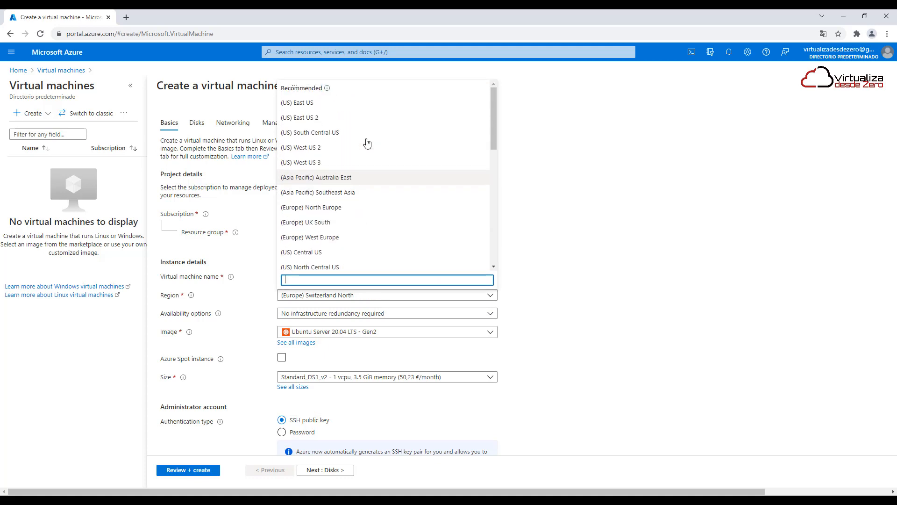
left_click(350, 104)
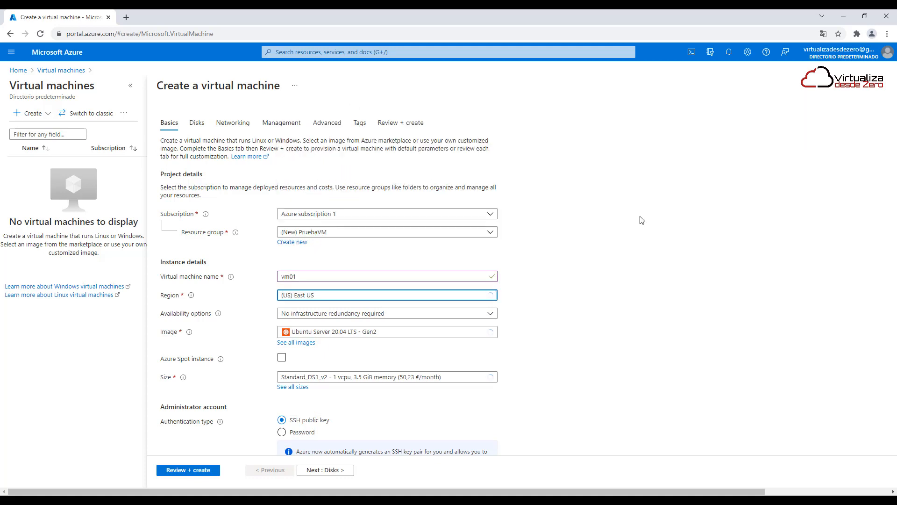
left_click(333, 317)
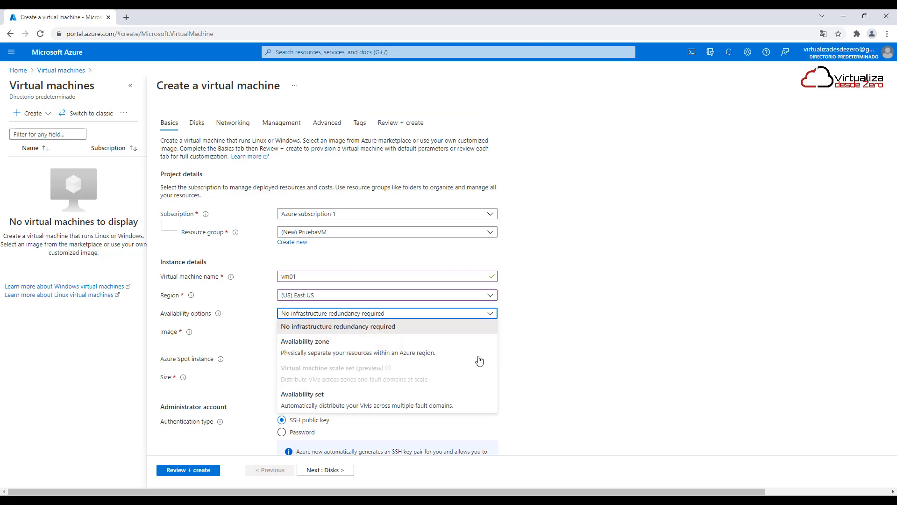
left_click(575, 319)
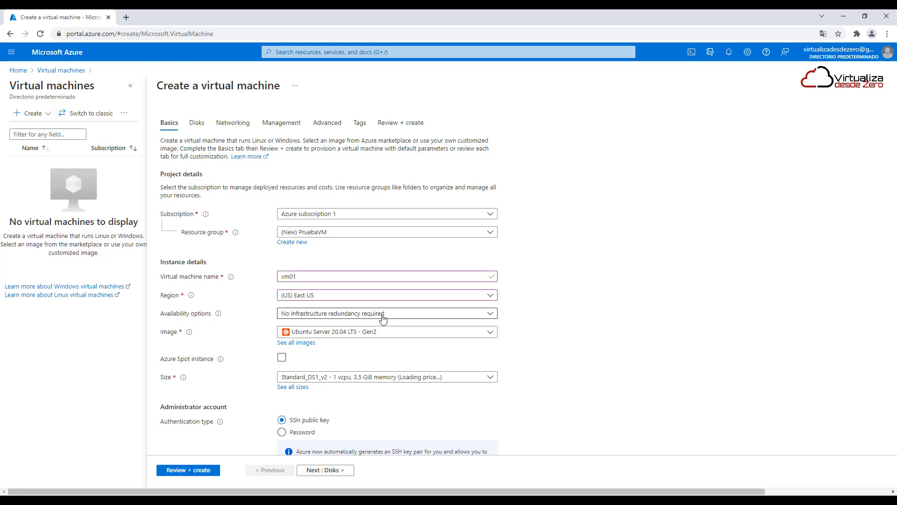
Set the region to (Europe) North Europe and review its availability options, keeping No infrastructure redundancy required
left_click(357, 296)
scroll(364, 243, "down", 2)
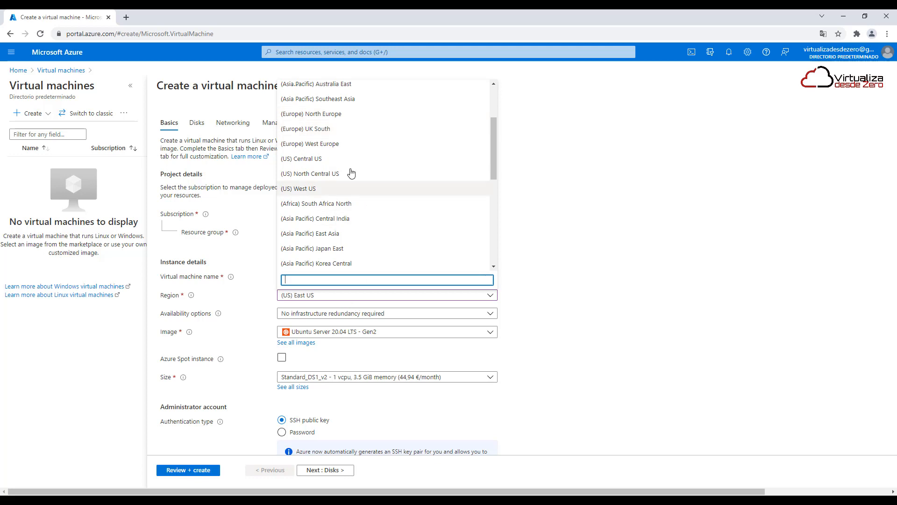
left_click(345, 114)
left_click(338, 313)
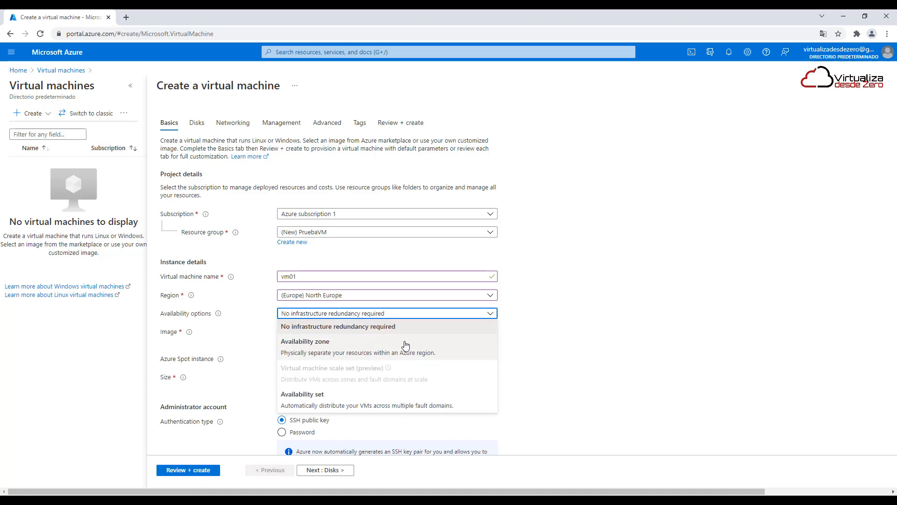
left_click(630, 286)
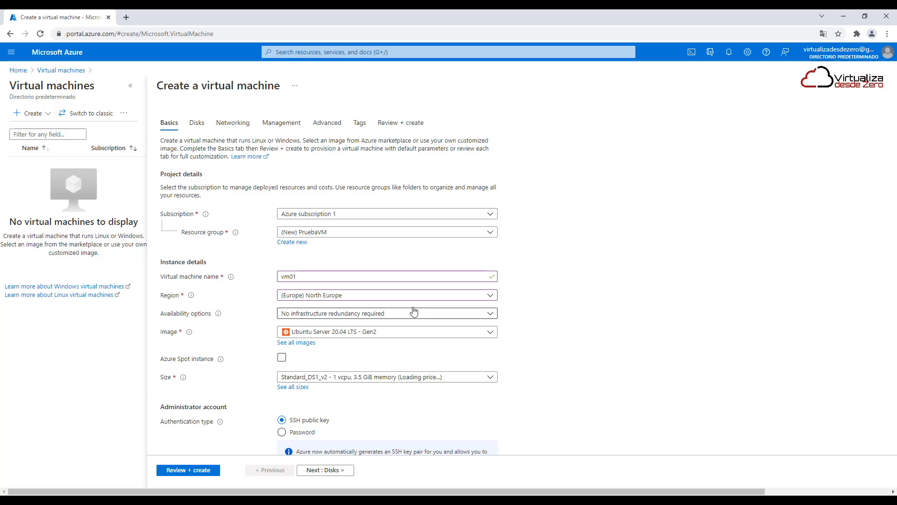
left_click(347, 314)
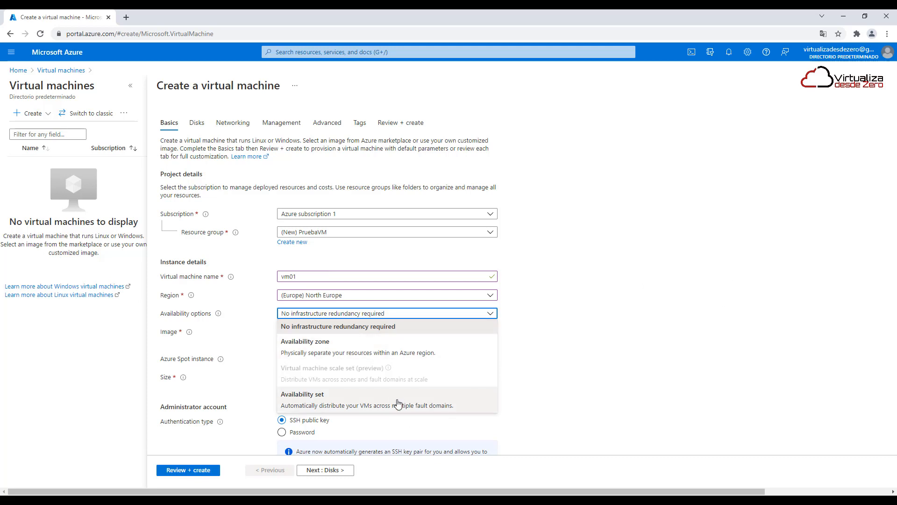
left_click(635, 310)
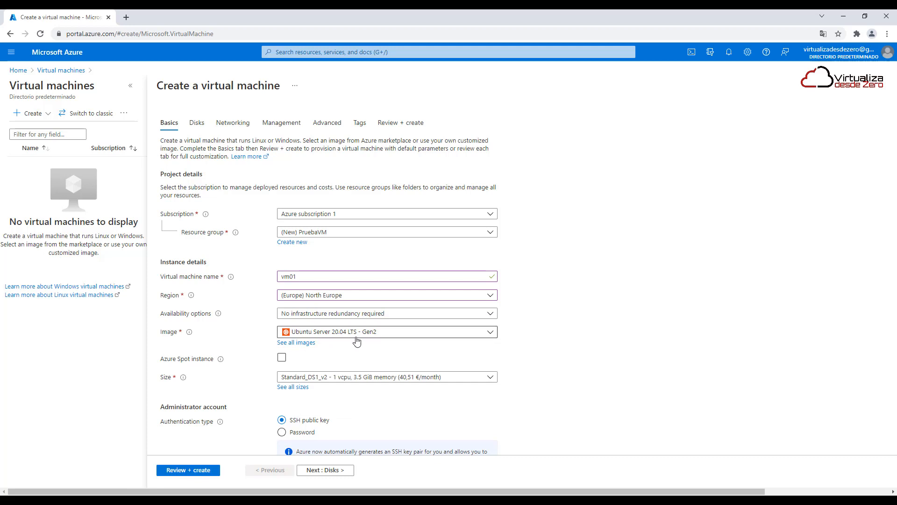
Set the virtual machine's image to Windows Server 2019 Datacenter - Gen2
left_click(301, 331)
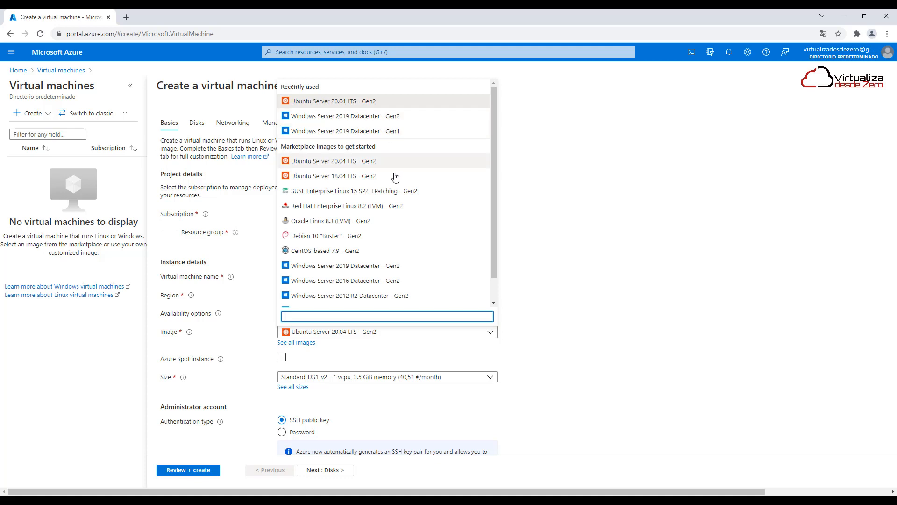
scroll(401, 256, "down", 2)
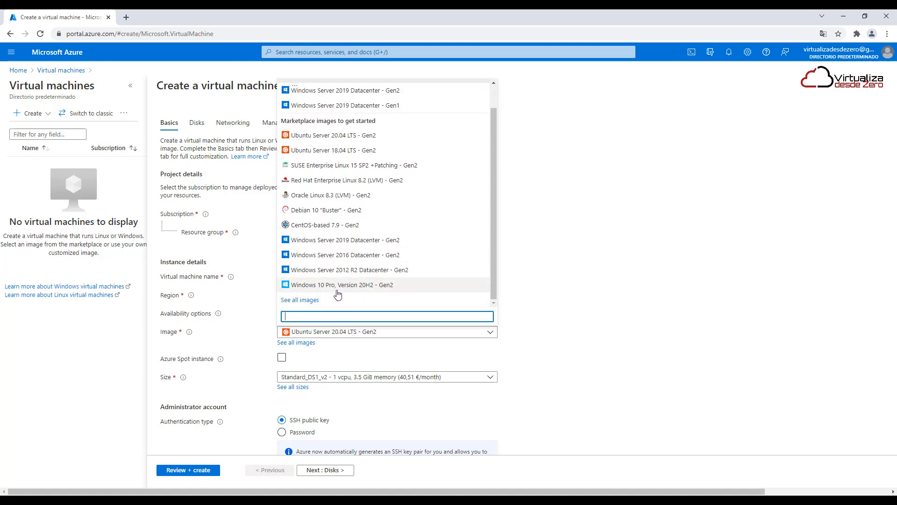
scroll(333, 240, "up", 2)
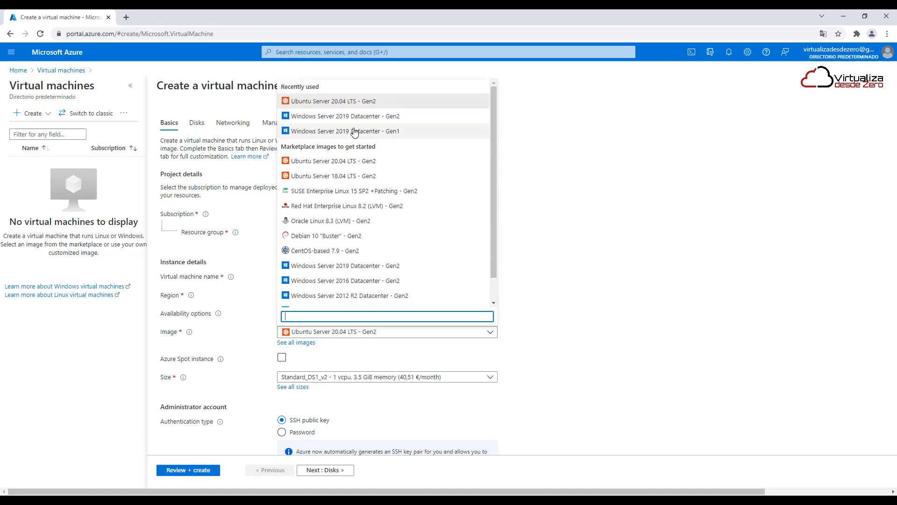
left_click(334, 114)
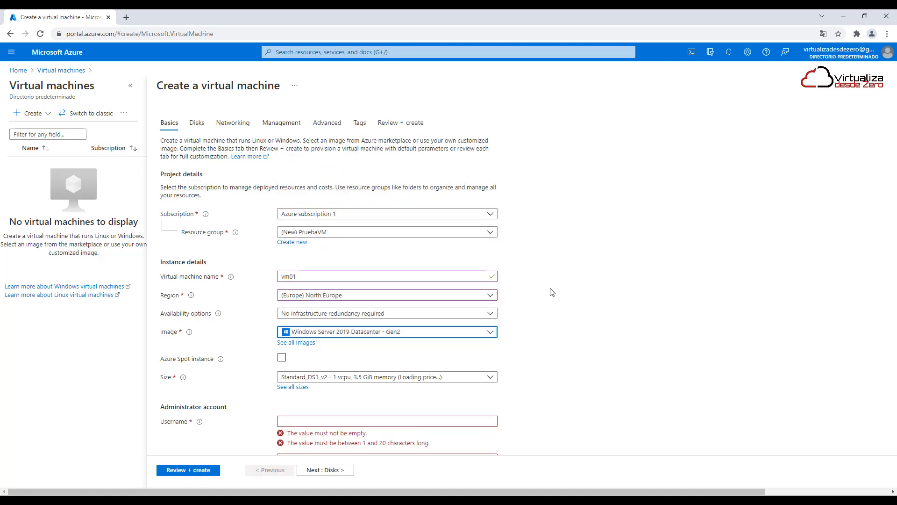
Check the Azure Spot instance information and open the full list of VM sizes
scroll(574, 304, "down", 2)
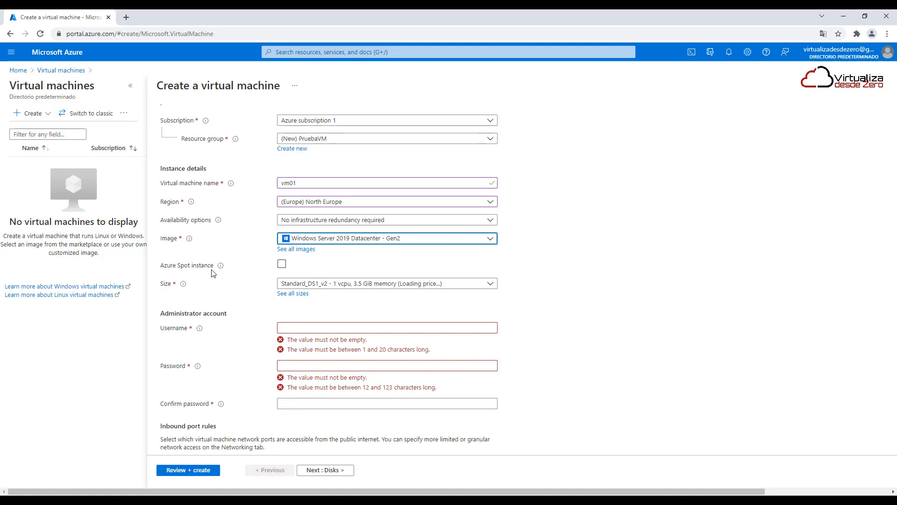
mouse_move(219, 266)
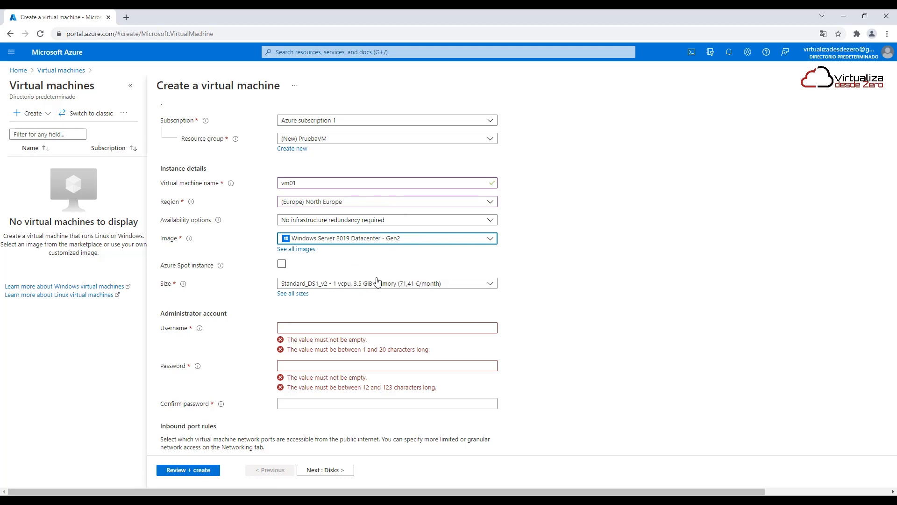
left_click(366, 282)
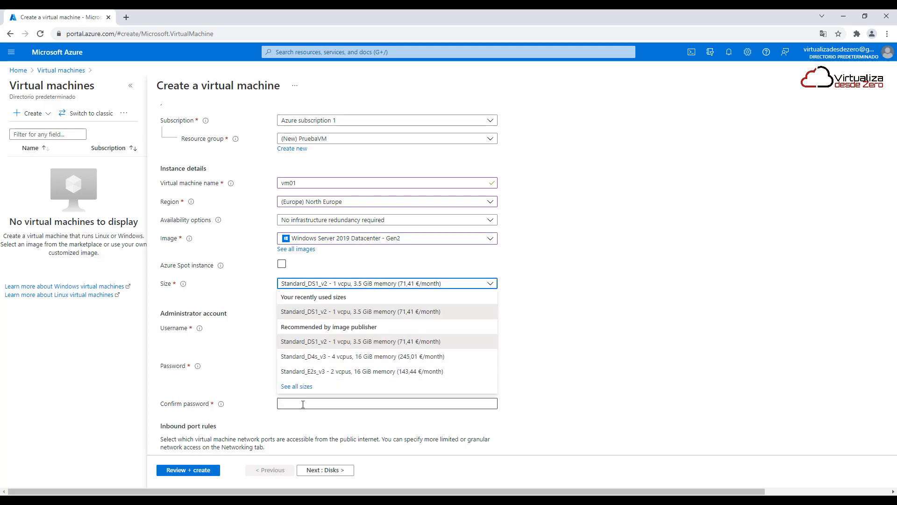
left_click(299, 386)
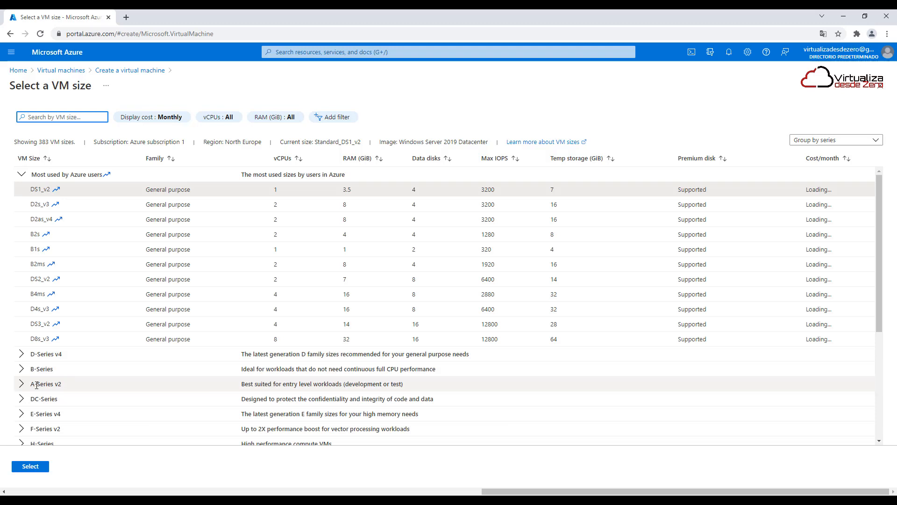
Expand the A-Series v2 group and examine the VM series with their vCPUs, RAM and monthly costs
left_click(19, 386)
scroll(91, 336, "down", 2)
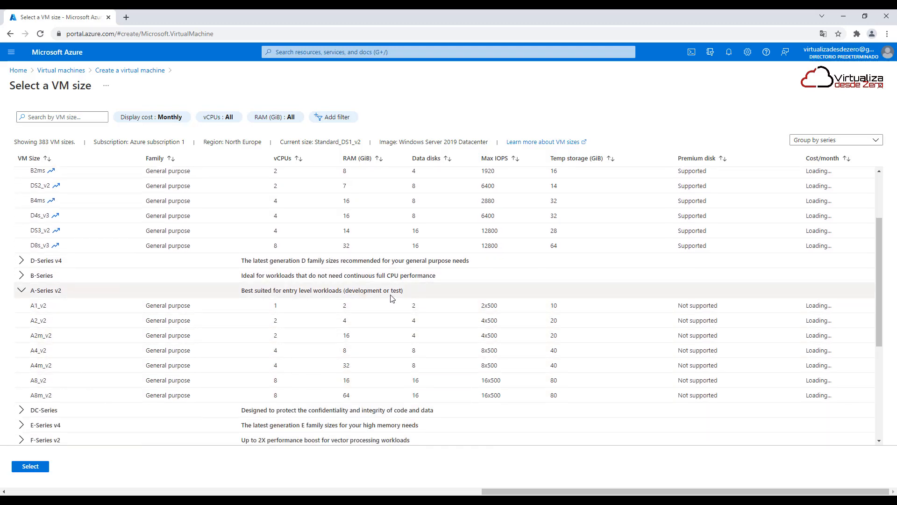
scroll(346, 327, "down", 1)
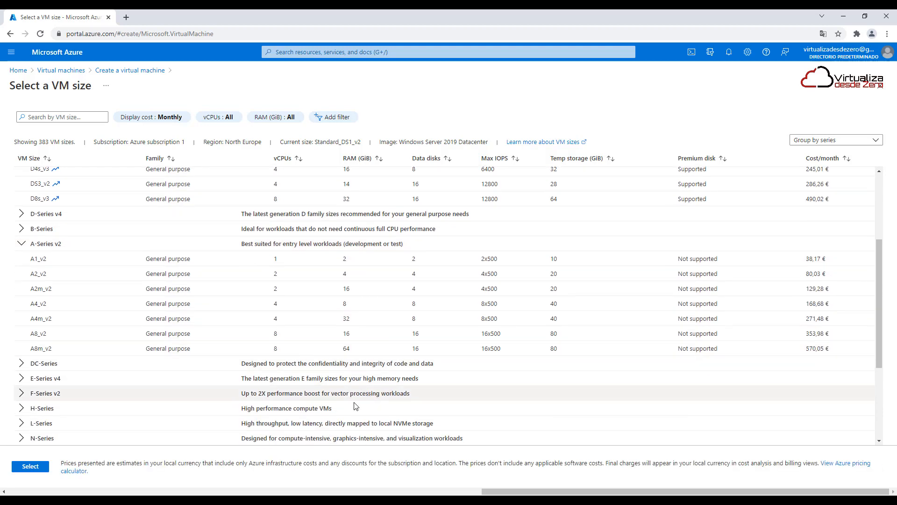
scroll(332, 398, "down", 3)
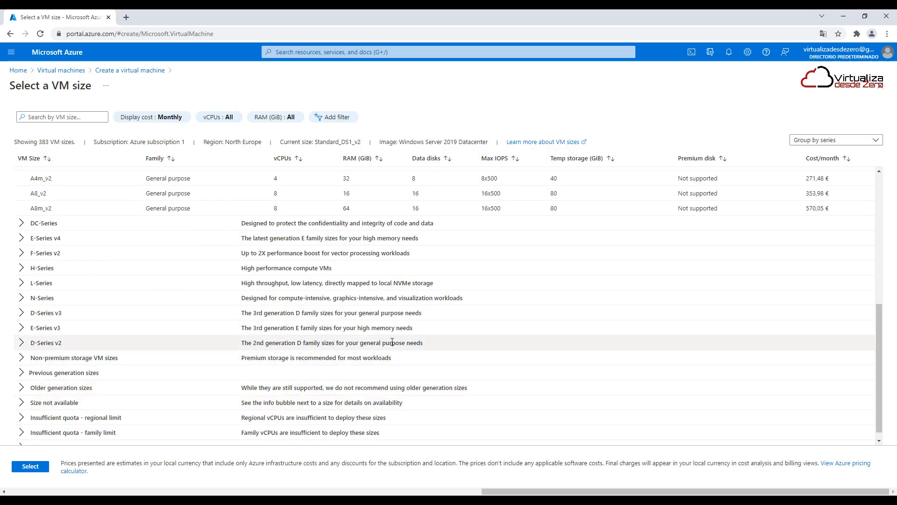
scroll(328, 351, "down", 1)
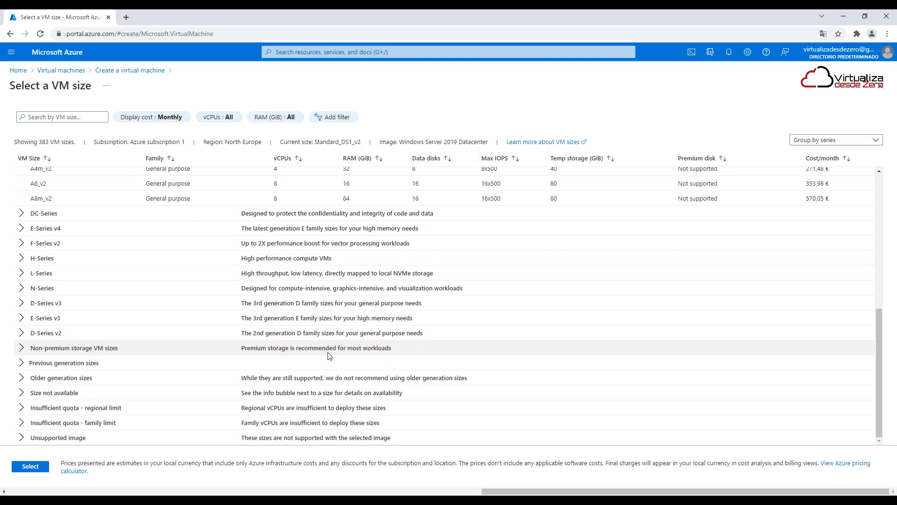
scroll(329, 355, "up", 6)
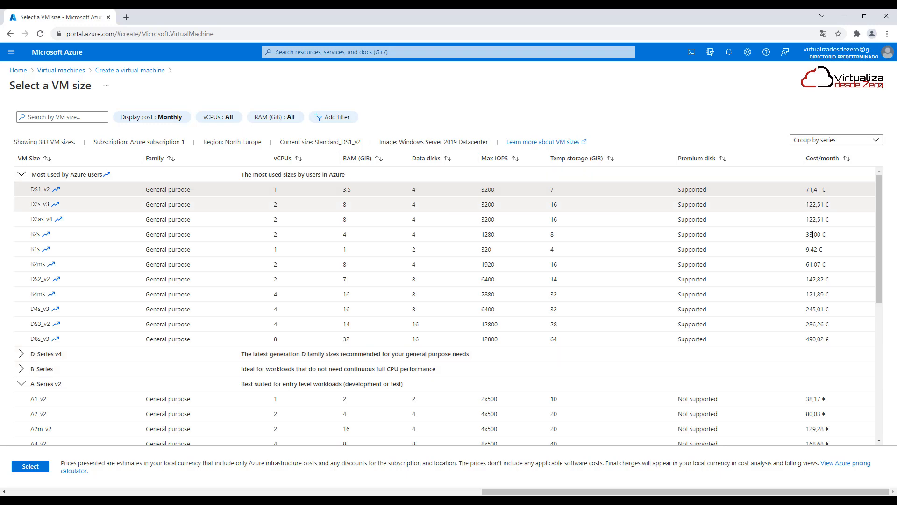
scroll(760, 222, "down", 5)
scroll(820, 223, "down", 2)
scroll(827, 224, "up", 6)
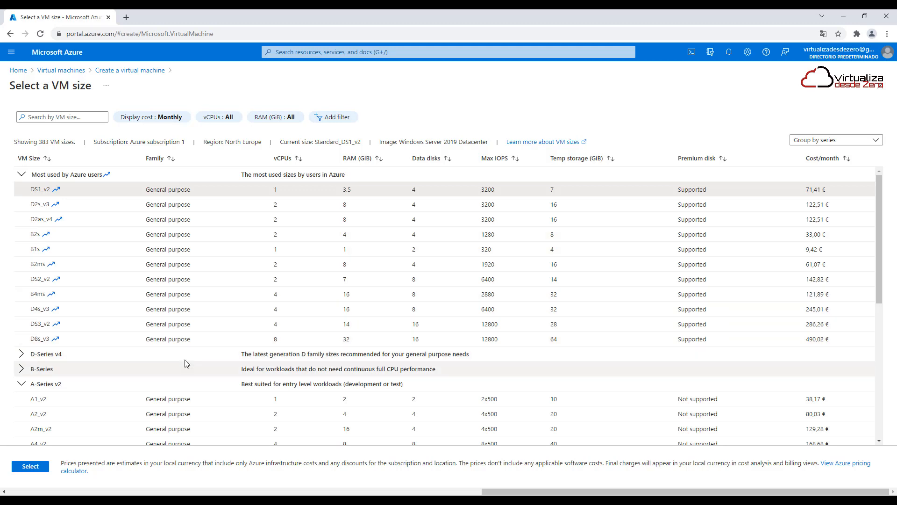
scroll(122, 396, "down", 2)
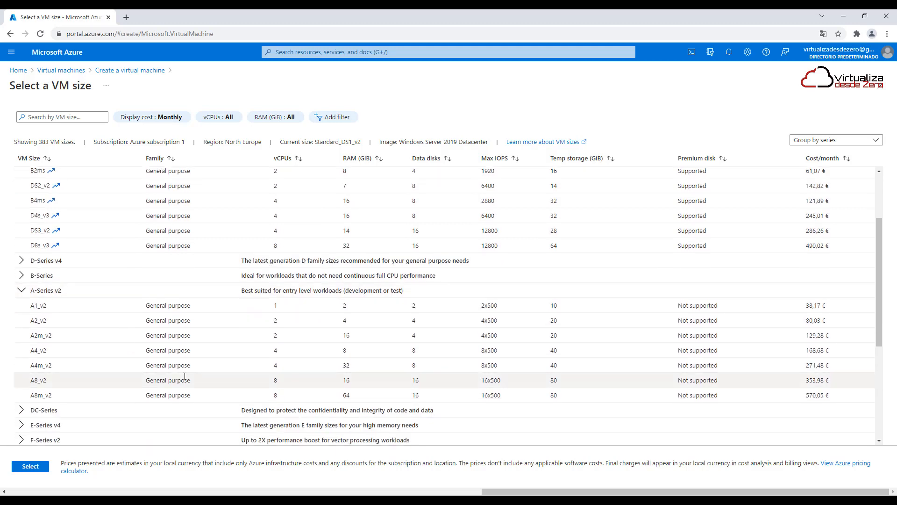
Set the virtual machine size to A1_v2 and enter adminazure as the administrator username
left_click(47, 308)
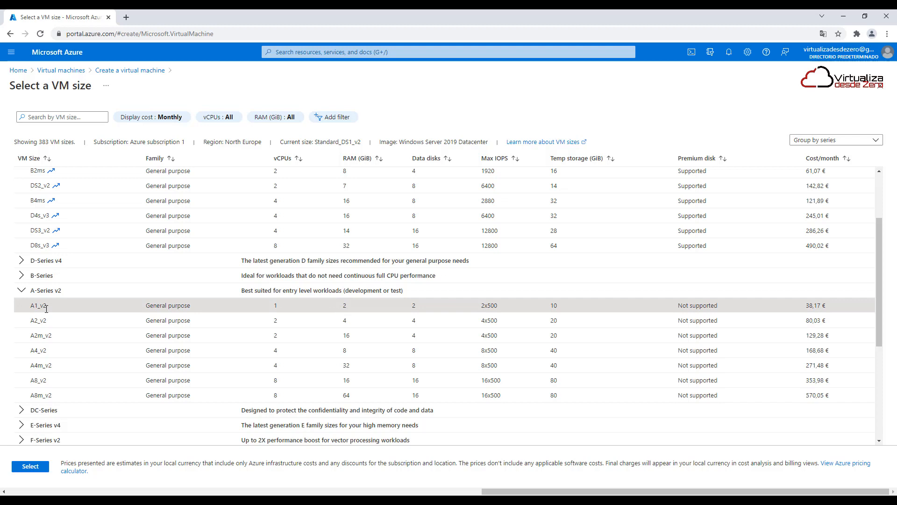
left_click(30, 466)
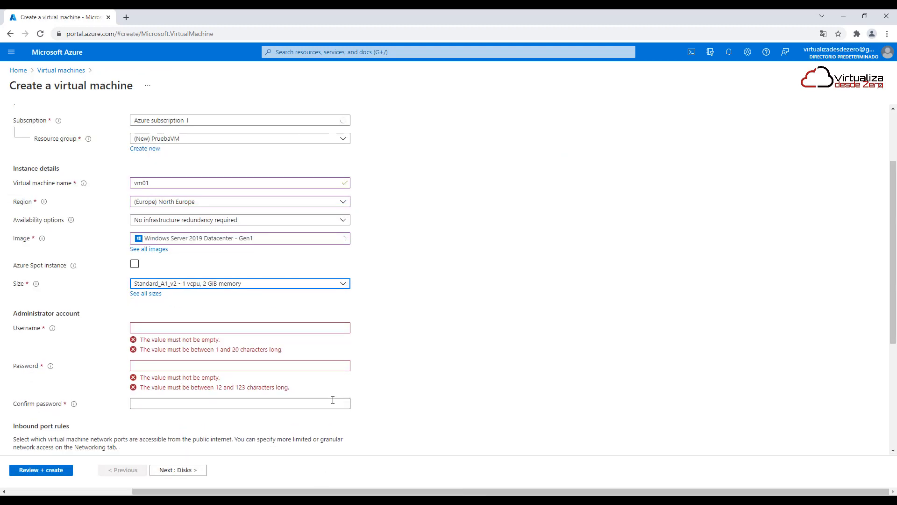
left_click(187, 328)
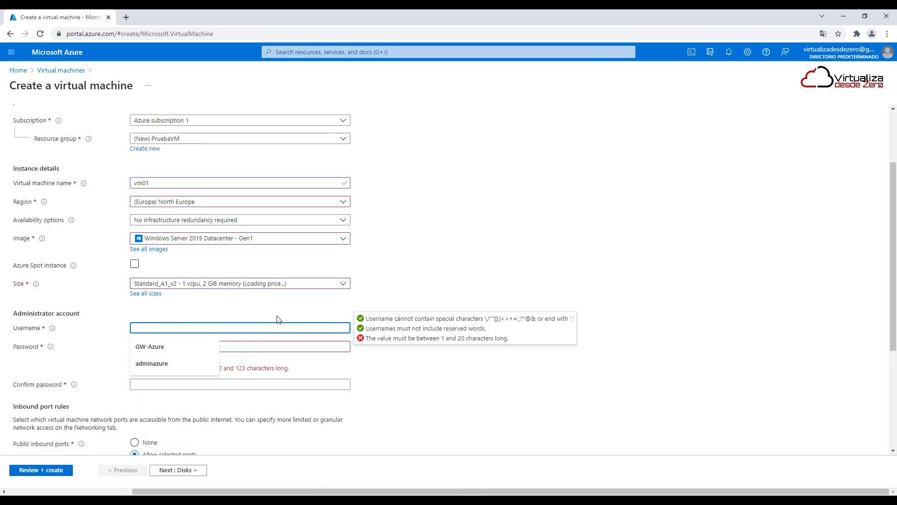
left_click(186, 361)
Enter and confirm the administrator account password
left_click(230, 347)
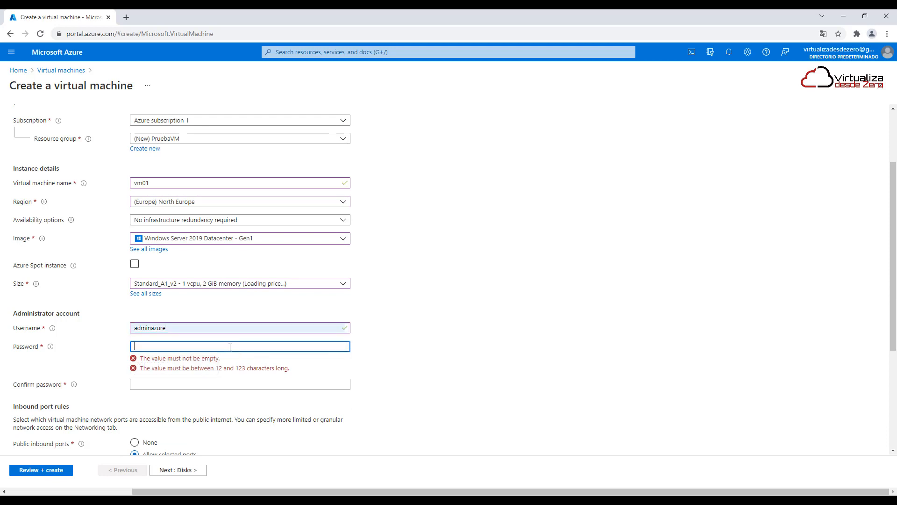
type("P")
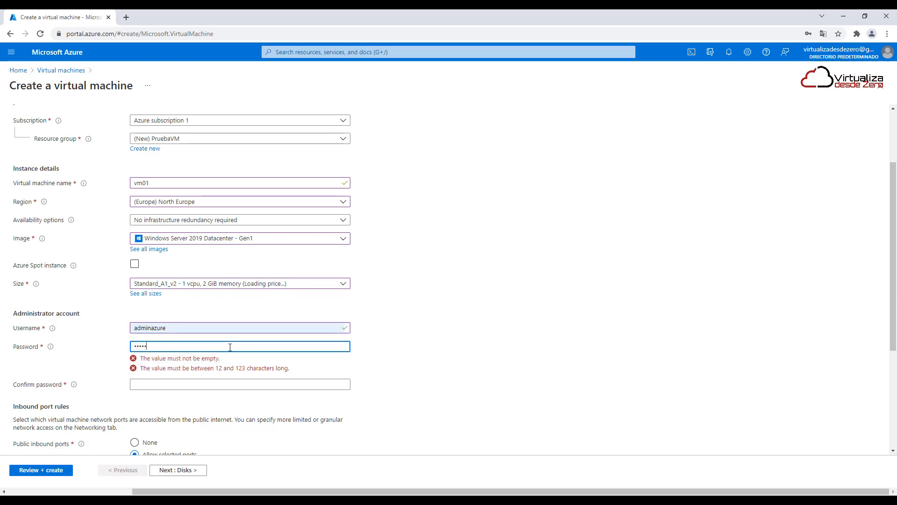
key("BackSpace")
key("BackSpace")
key("BackSpace")
key("BackSpace")
key("BackSpace")
key("BackSpace")
key("BackSpace")
type("•")
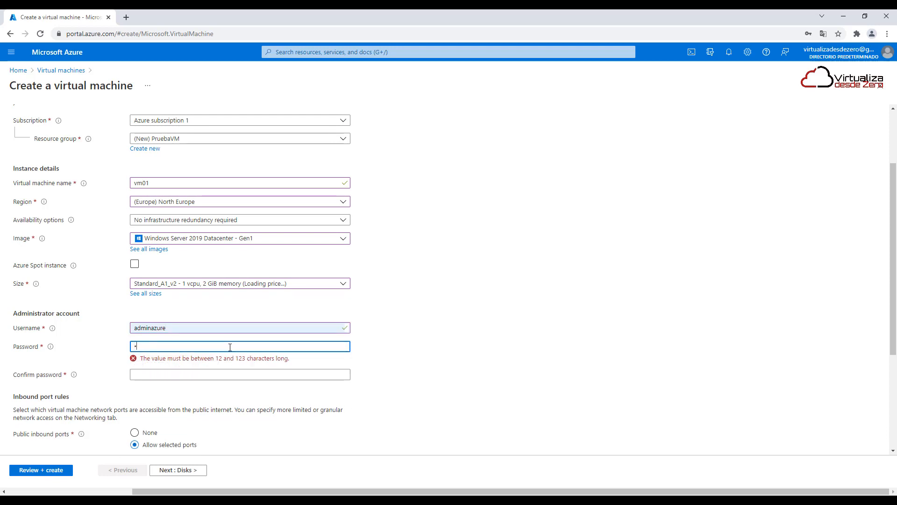
type("••••")
key("Tab")
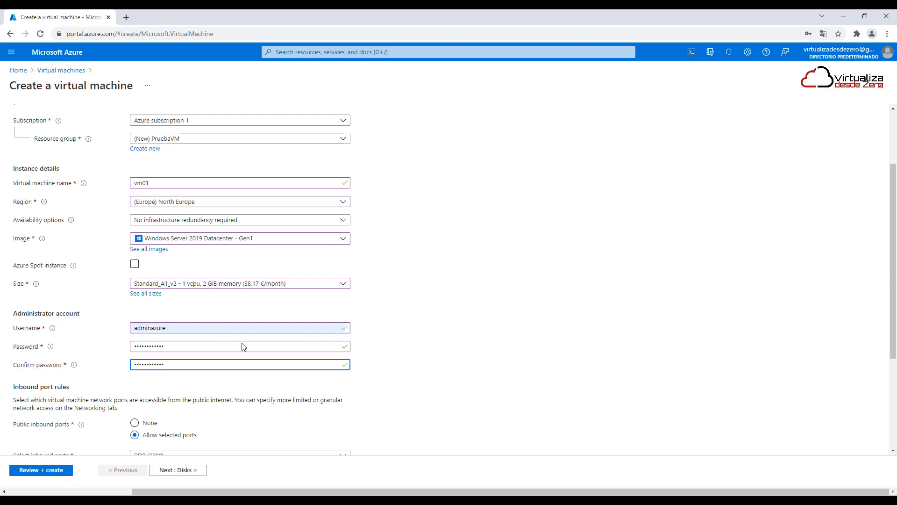
left_click(434, 341)
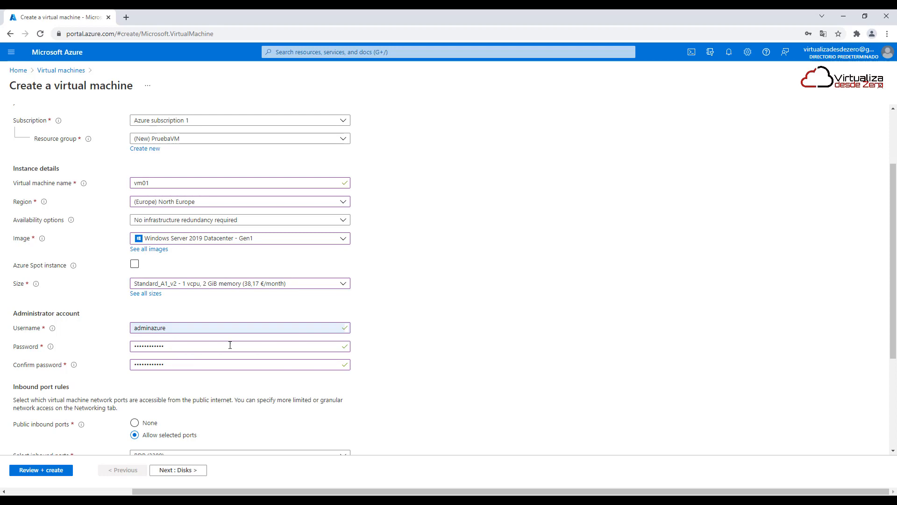
Allow selected public inbound ports and choose HTTP (80), HTTPS (443) and RDP (3389)
scroll(426, 361, "down", 3)
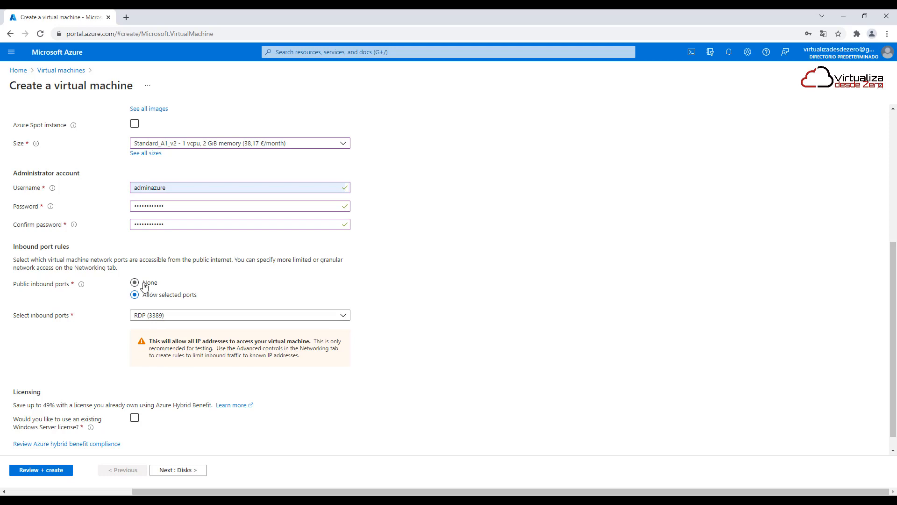
left_click(147, 284)
left_click(166, 296)
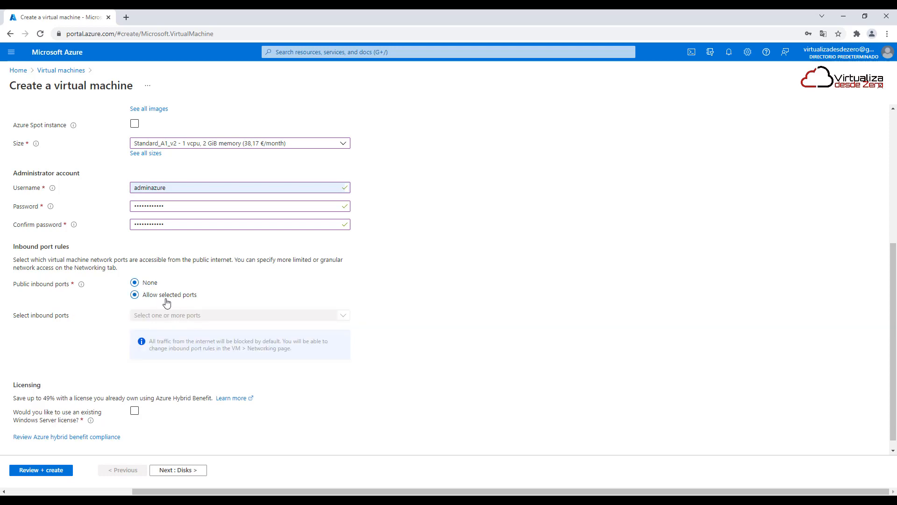
left_click(206, 342)
left_click(172, 386)
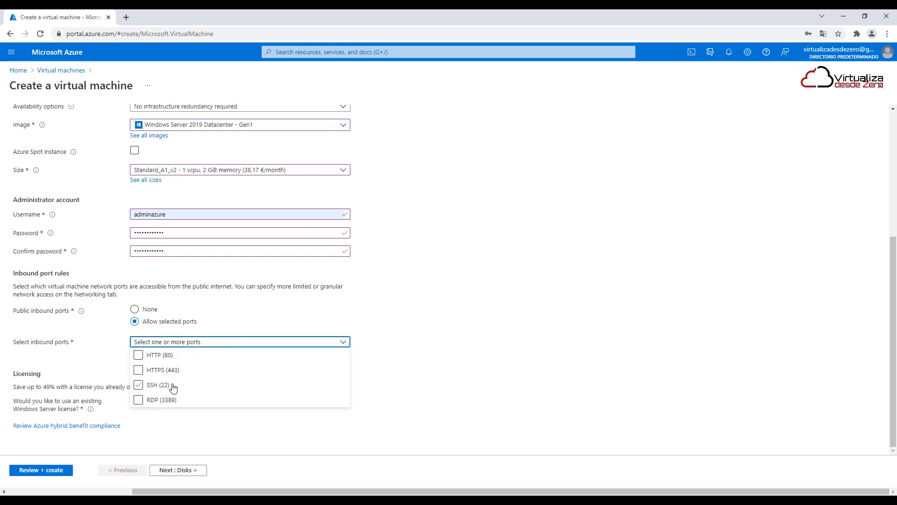
left_click(142, 402)
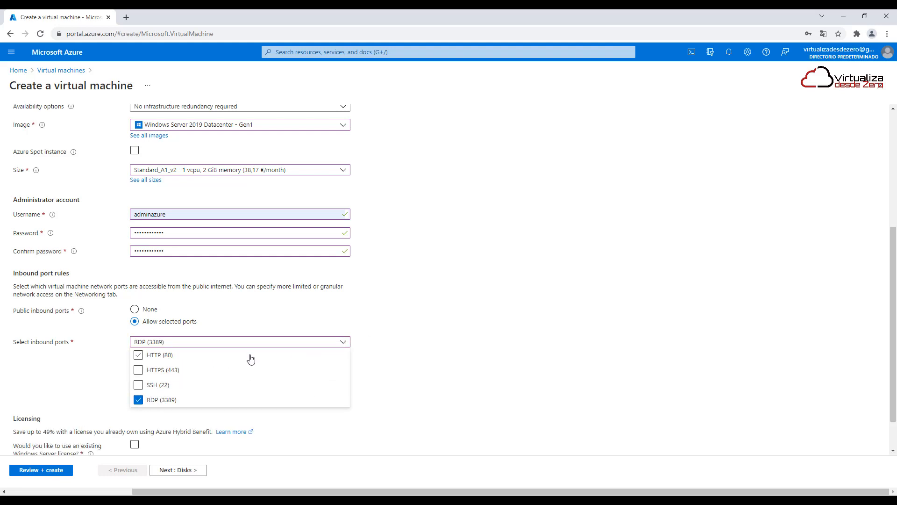
left_click(139, 355)
left_click(142, 370)
left_click(444, 335)
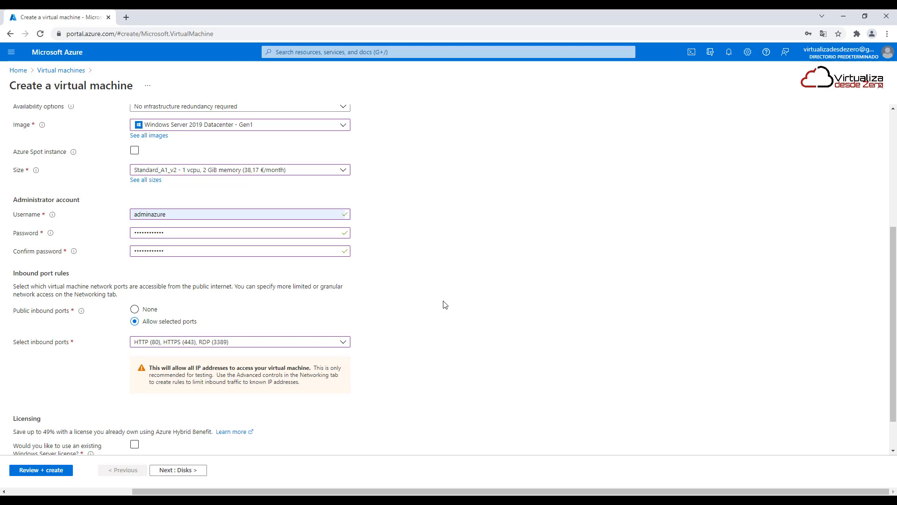
Review the existing Windows Server license option, leave it disabled and proceed to the disk settings
scroll(438, 324, "down", 1)
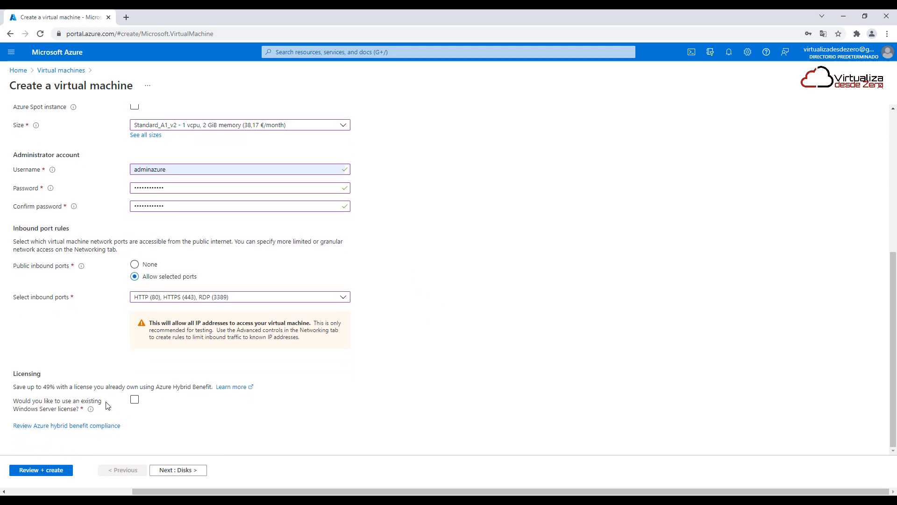
left_click(135, 401)
left_click(203, 468)
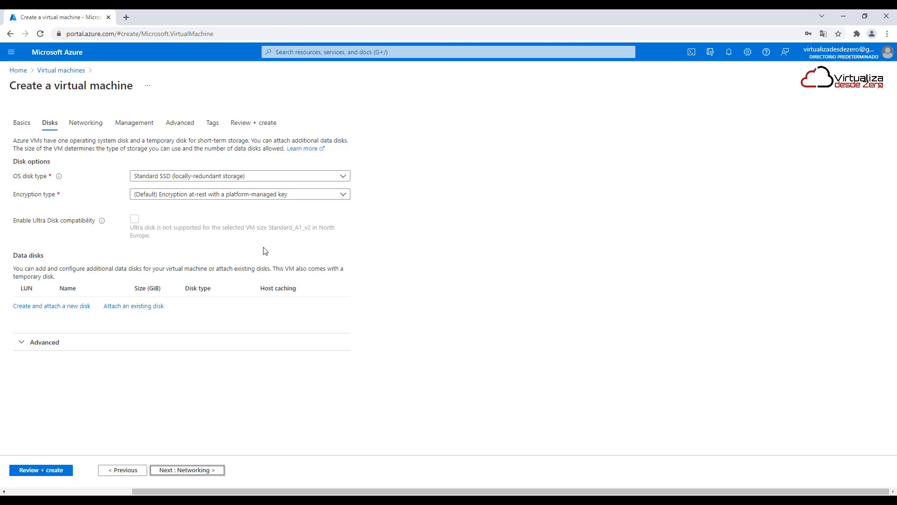
Set the OS disk type to locally-redundant Standard HDD and review the encryption types, keeping the default platform-managed key
left_click(220, 177)
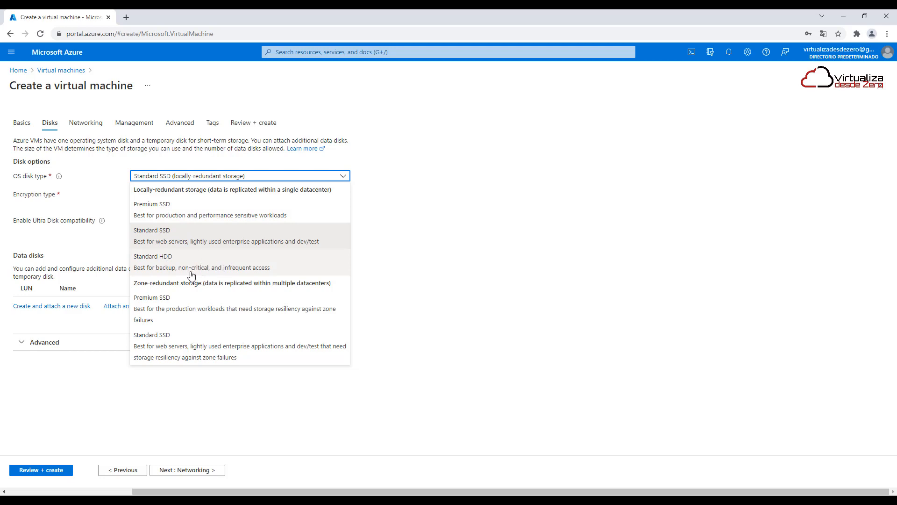
left_click(171, 265)
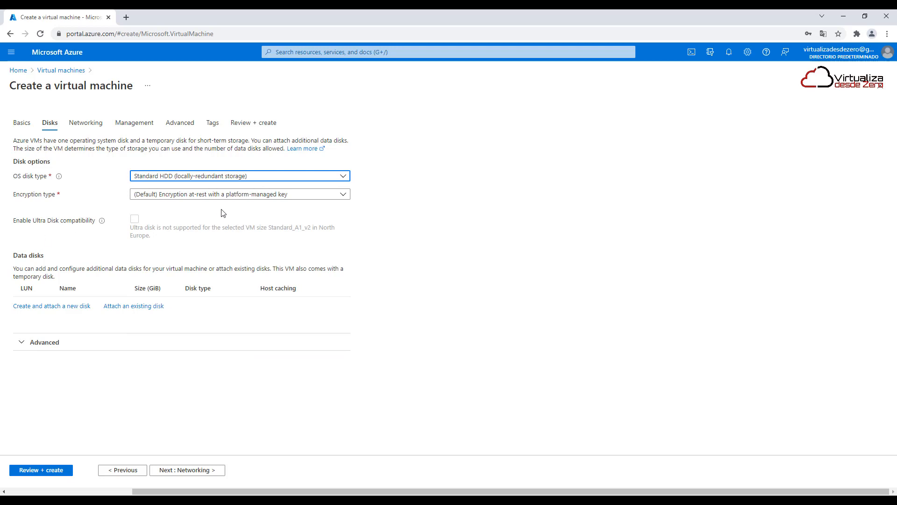
left_click(286, 195)
left_click(503, 209)
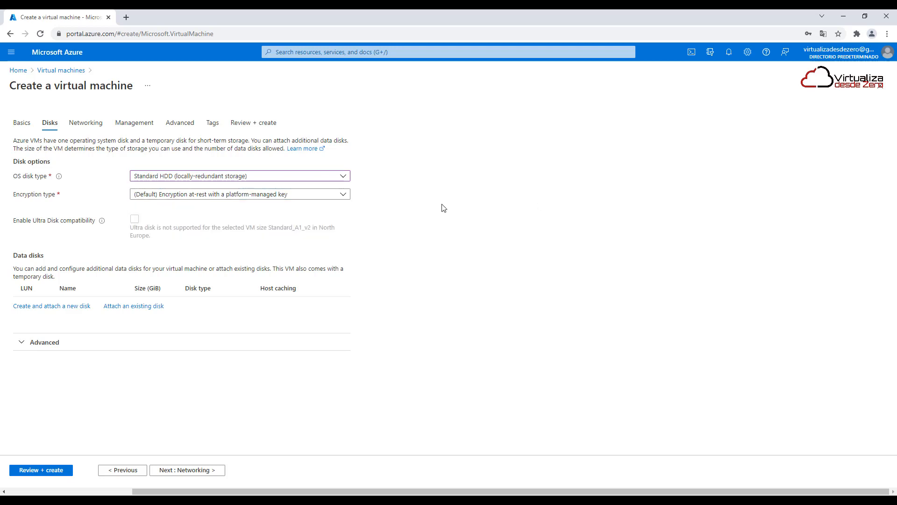
left_click(184, 196)
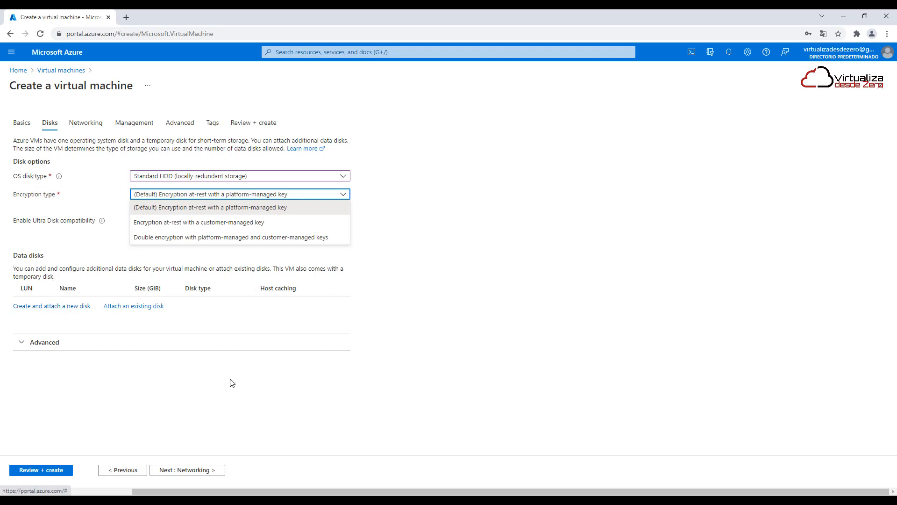
left_click(164, 402)
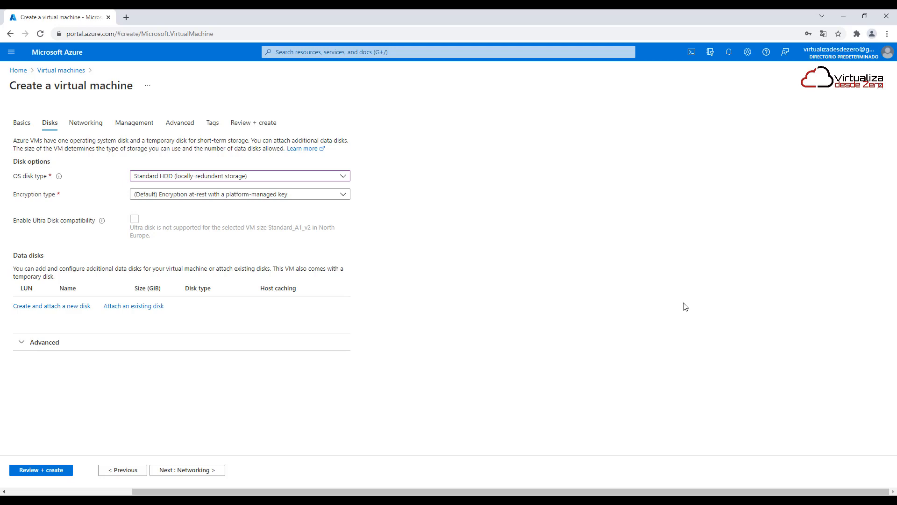
Open the form for creating and attaching a new data disk and examine its source type and encryption type options
left_click(74, 307)
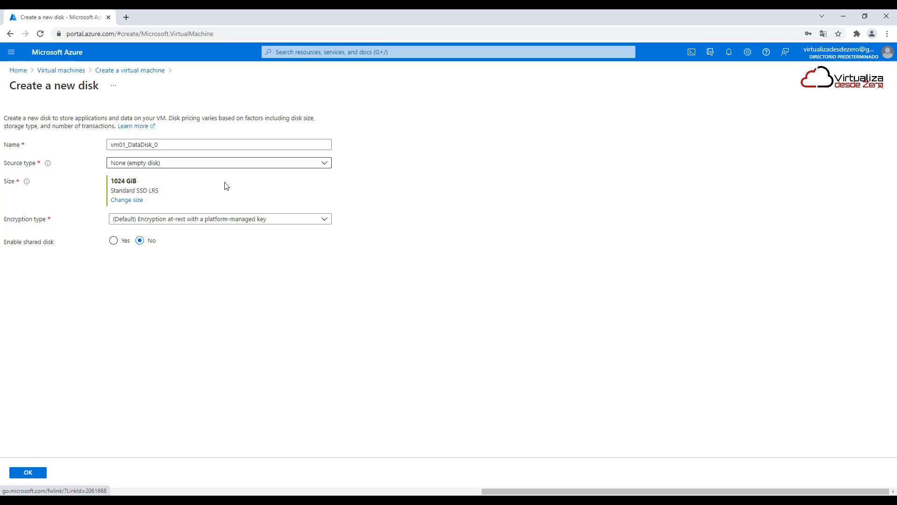
left_click(180, 168)
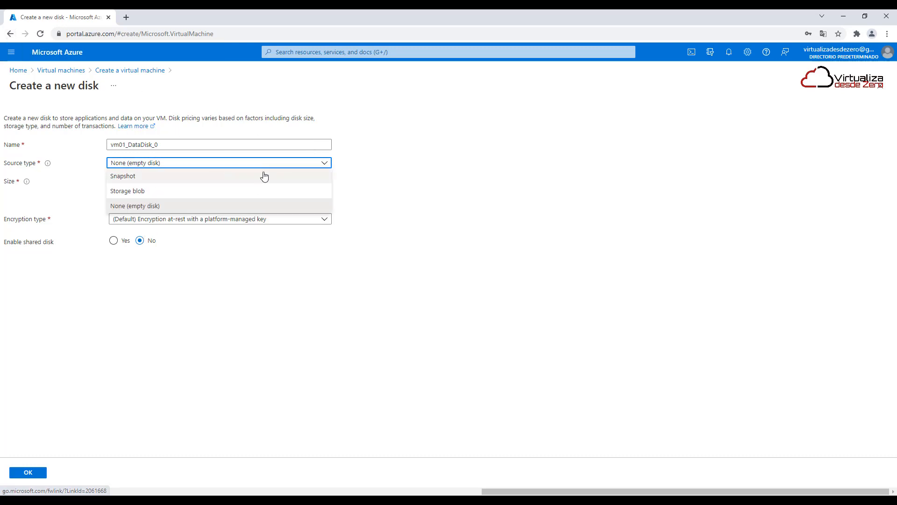
left_click(481, 198)
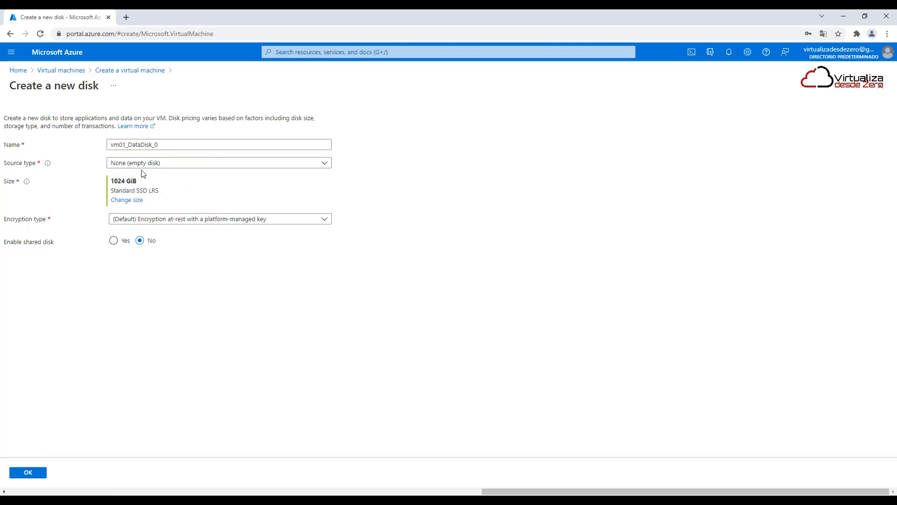
left_click(169, 221)
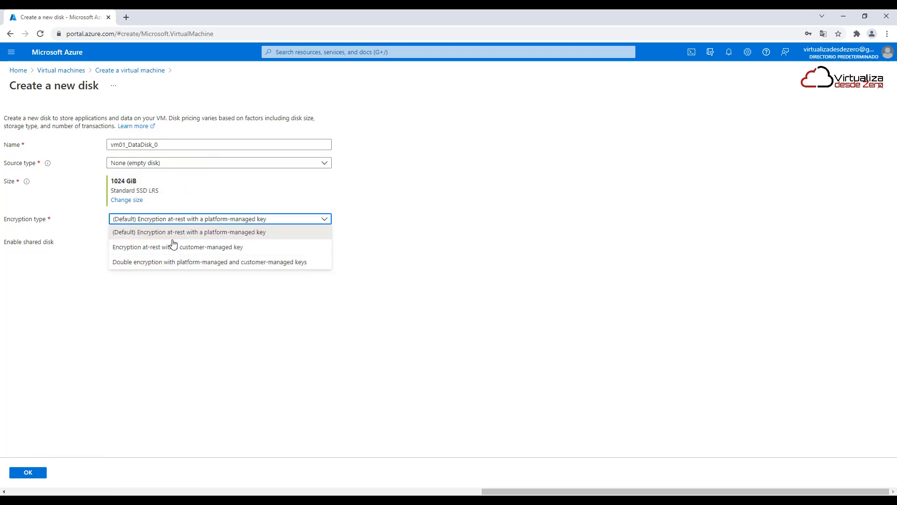
left_click(397, 349)
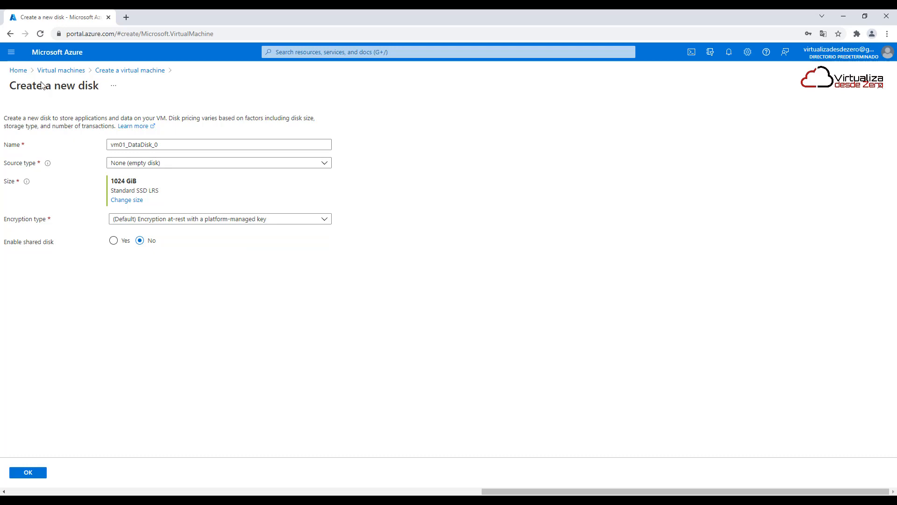
Go back to the Virtual machines list and start creating a new virtual machine
left_click(10, 36)
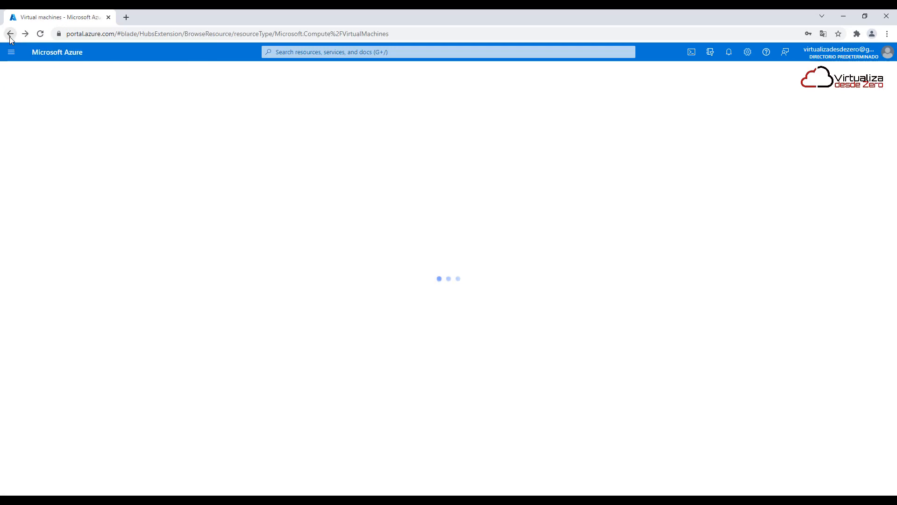
left_click(31, 114)
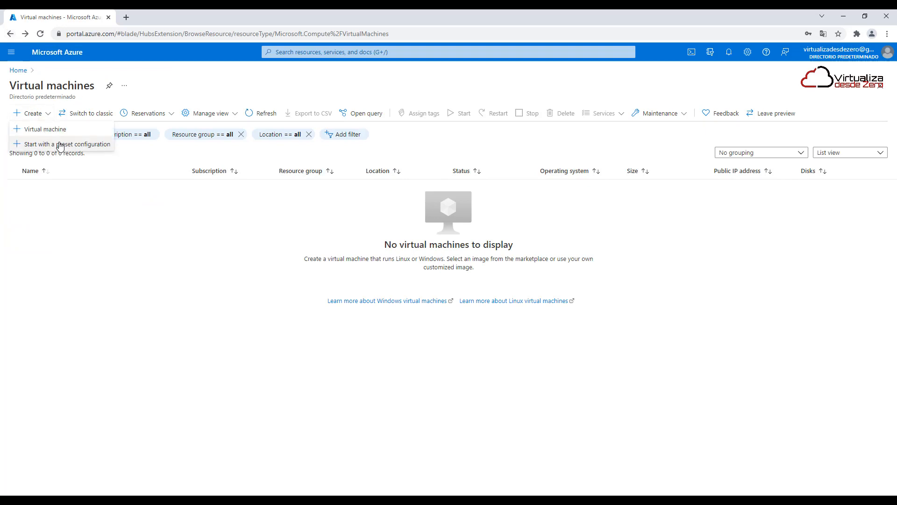
left_click(56, 133)
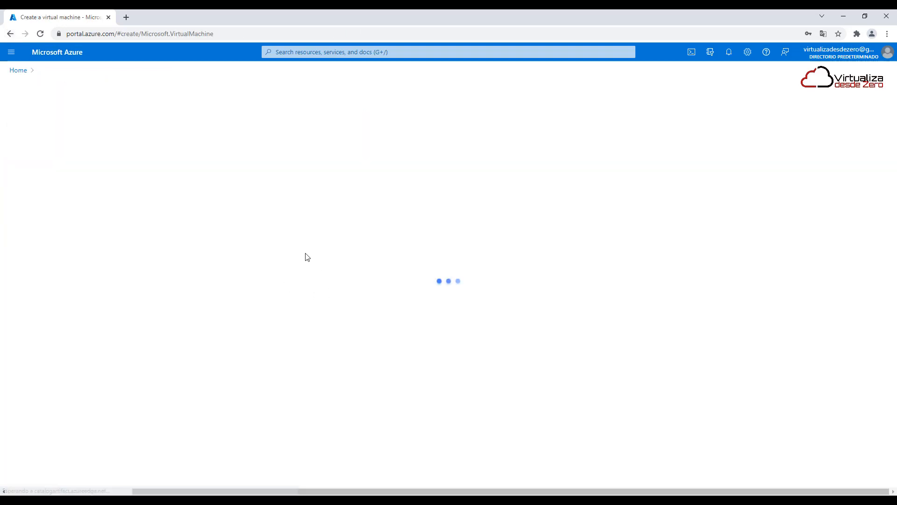
left_click(379, 232)
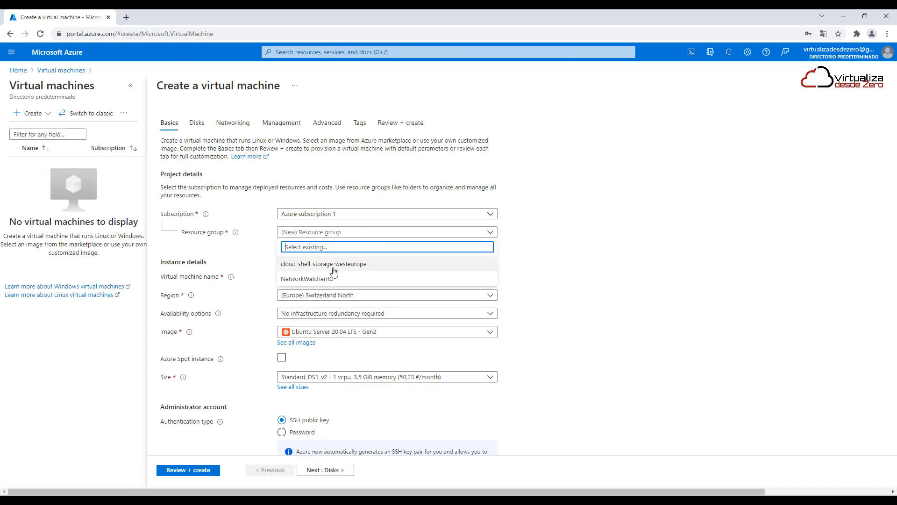
type("PruebaVM")
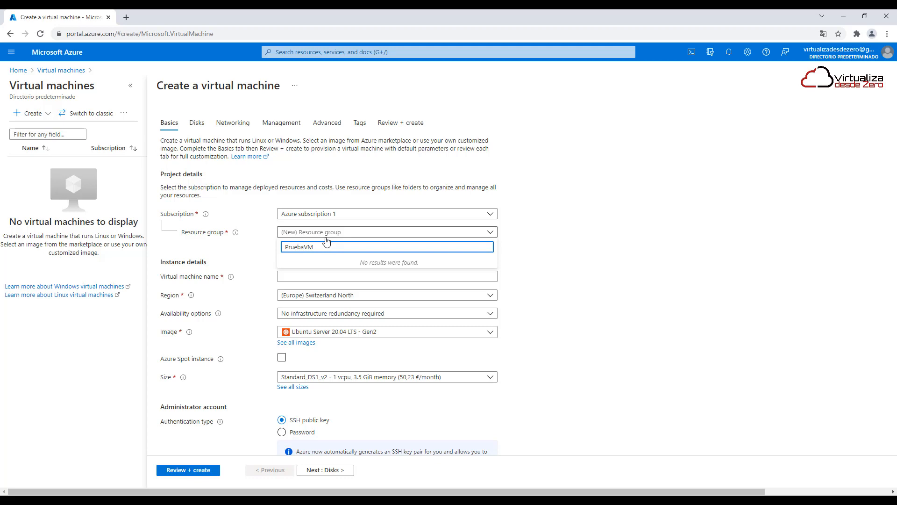
key("ctrl+a")
key("BackSpace")
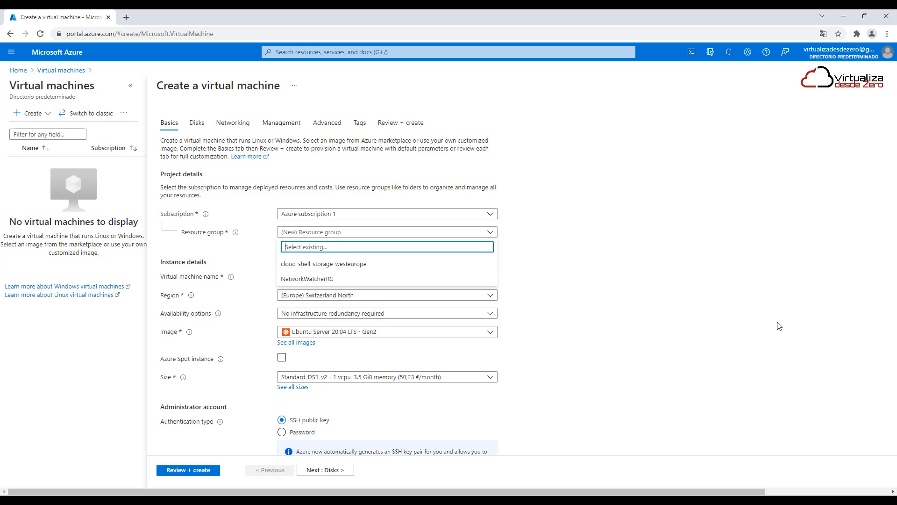
left_click(320, 236)
Create a new resource group named PruebaVM for the virtual machine
left_click(302, 243)
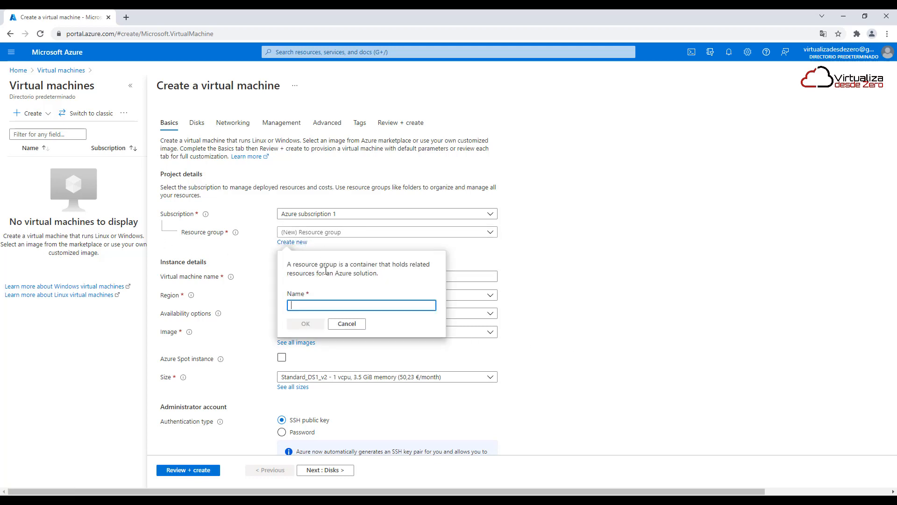
type("PruebaVM")
left_click(306, 324)
Name the virtual machine vm01 and set its region to (Europe) North Europe
left_click(313, 276)
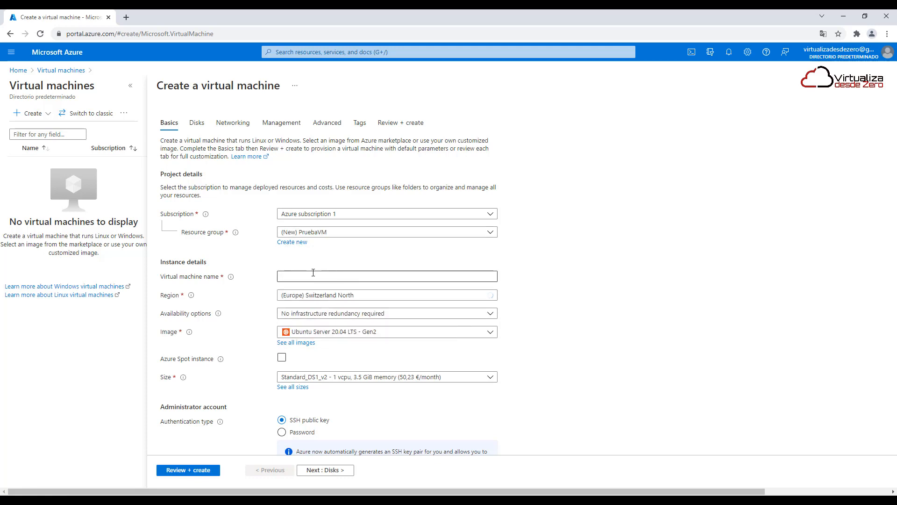
type("vm")
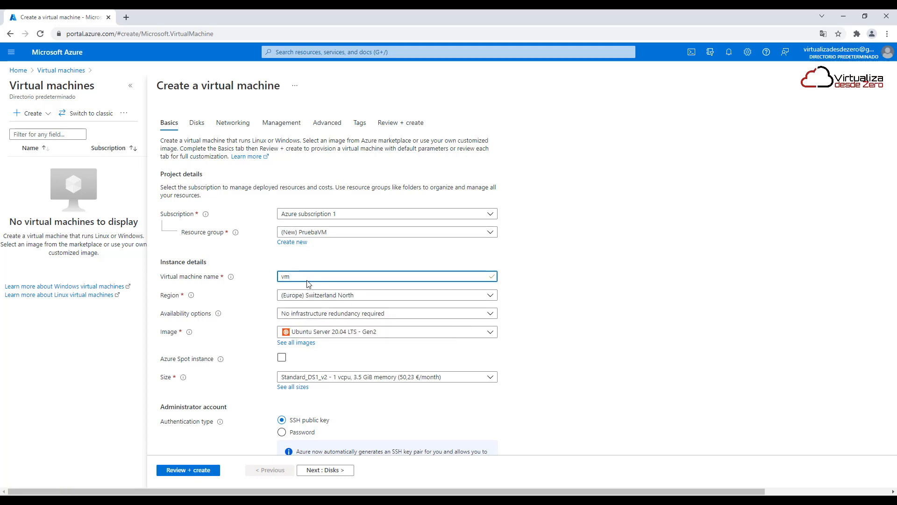
type("01")
left_click(323, 295)
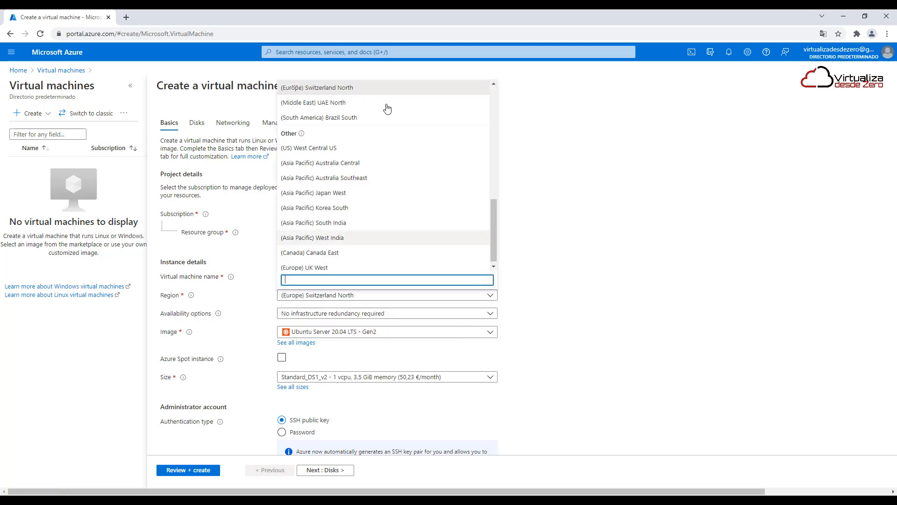
scroll(367, 174, "up", 7)
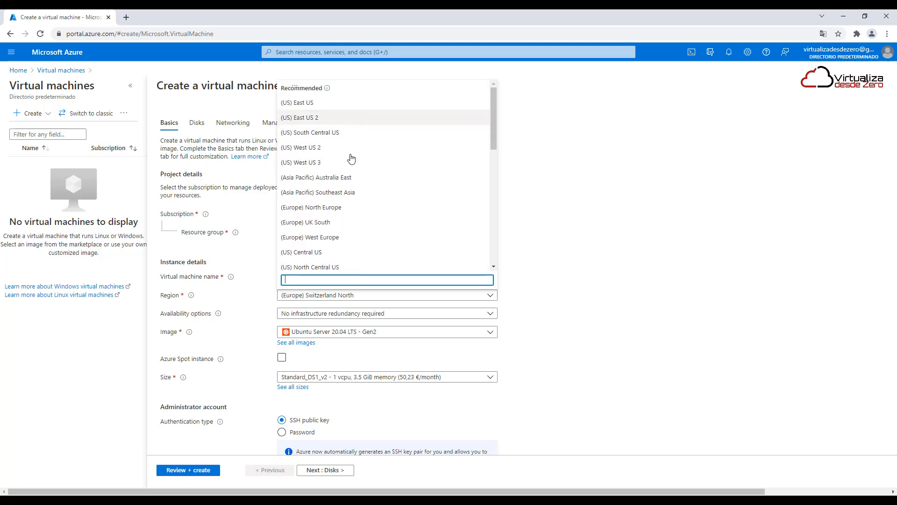
left_click(341, 208)
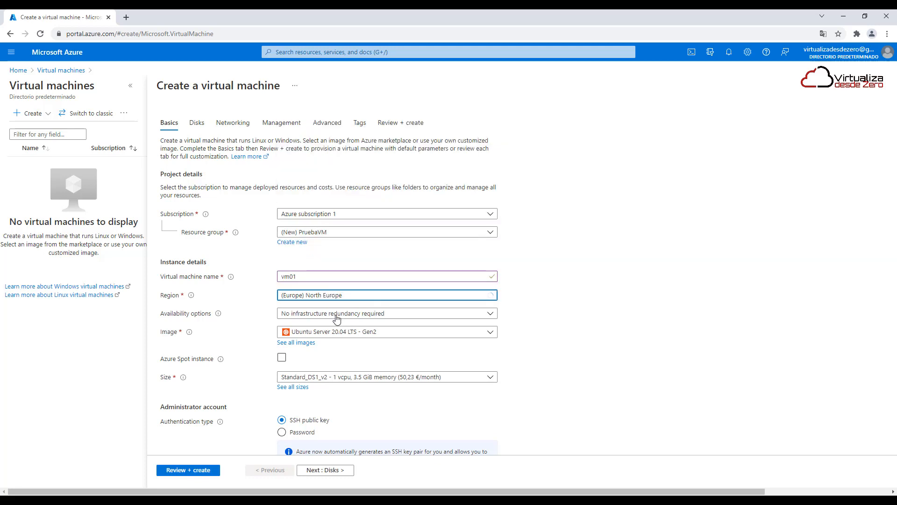
Set the virtual machine's image to Windows Server 2019 Datacenter - Gen2
left_click(337, 332)
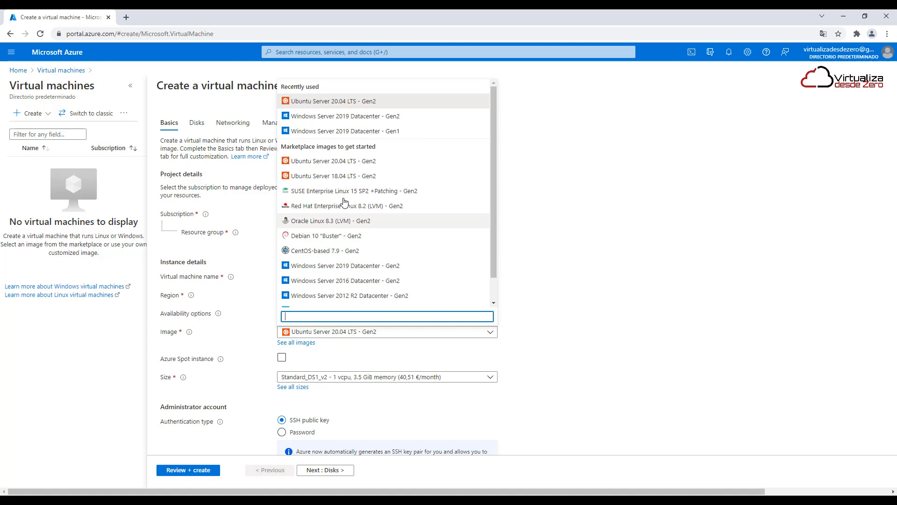
left_click(344, 130)
left_click(345, 332)
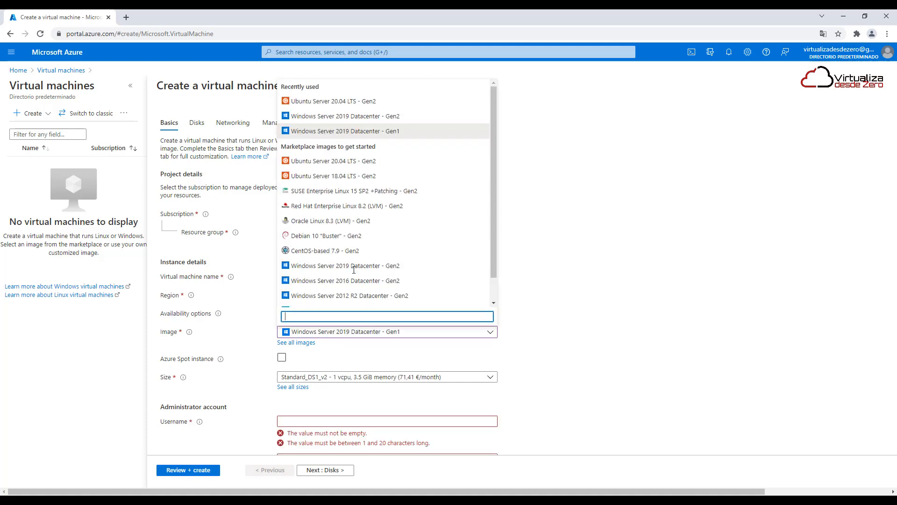
left_click(358, 124)
Set the virtual machine size to A2_v2, chosen from the A-Series v2 group in the full list of sizes
scroll(536, 280, "down", 2)
left_click(348, 285)
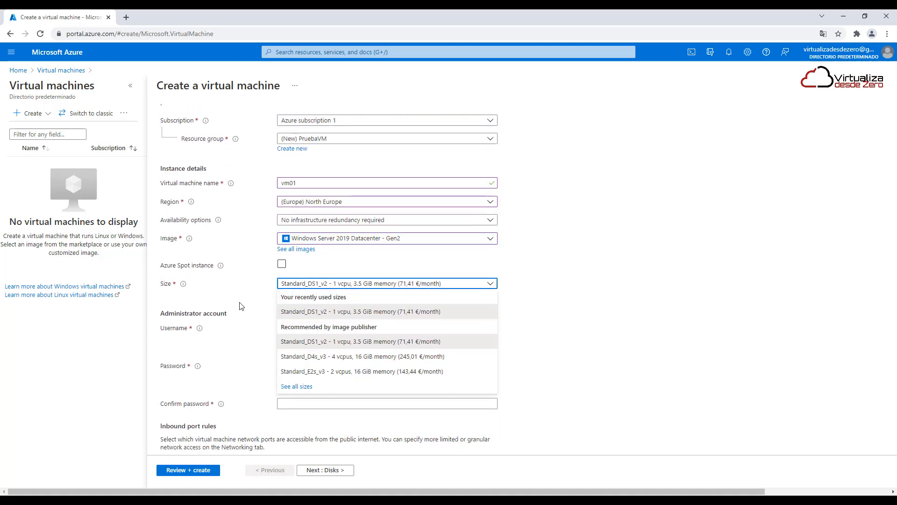
left_click(306, 386)
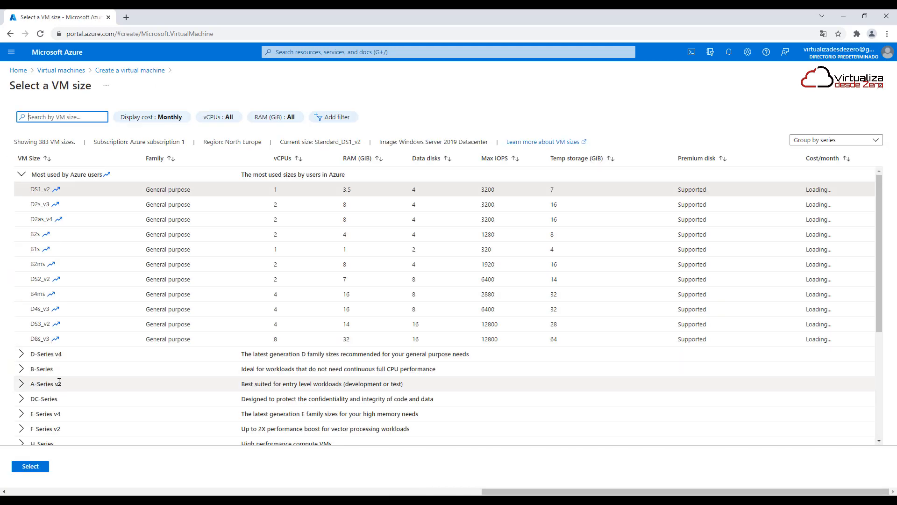
left_click(24, 384)
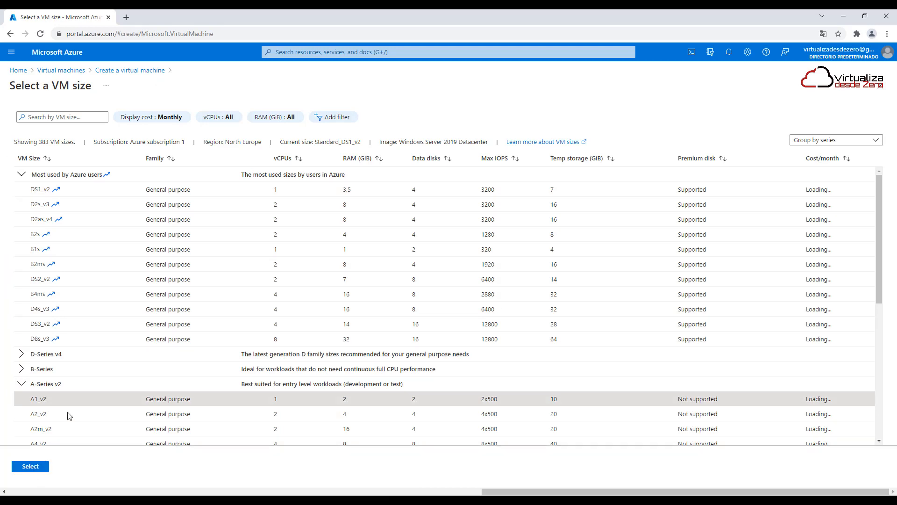
left_click(42, 414)
left_click(30, 466)
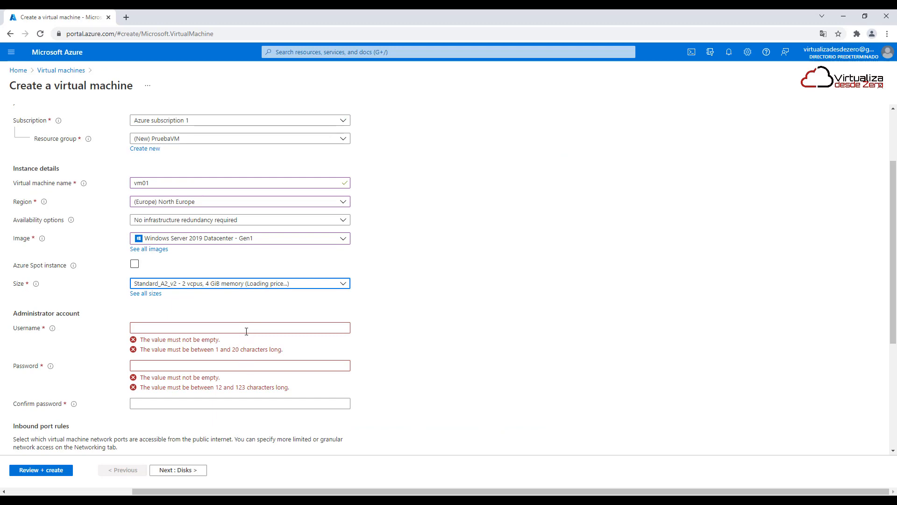
Fill in the administrator account with the username adminazure, then enter and confirm the account password
left_click(246, 331)
type("adminazure")
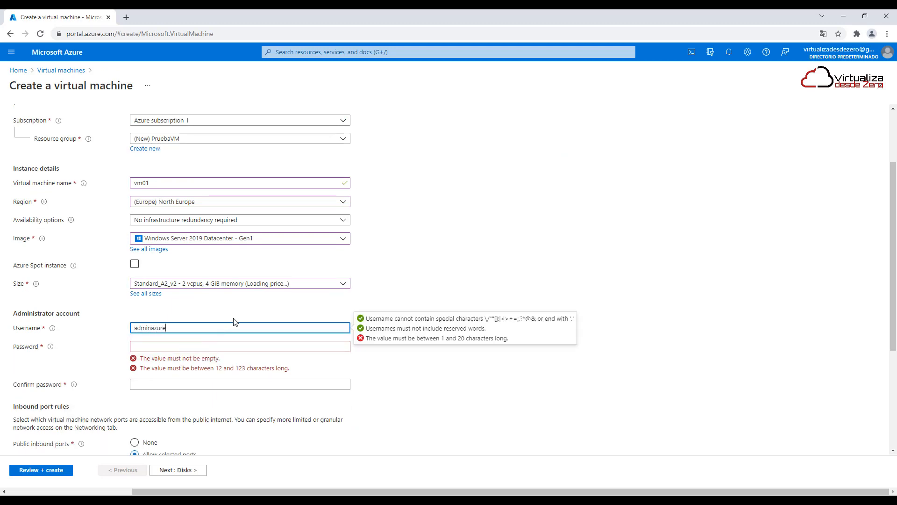
key("Tab")
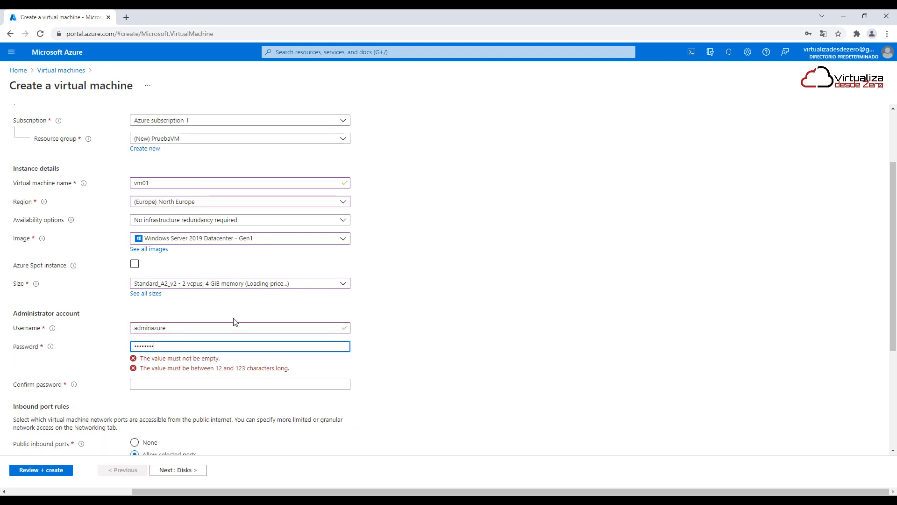
key("Tab")
type("P")
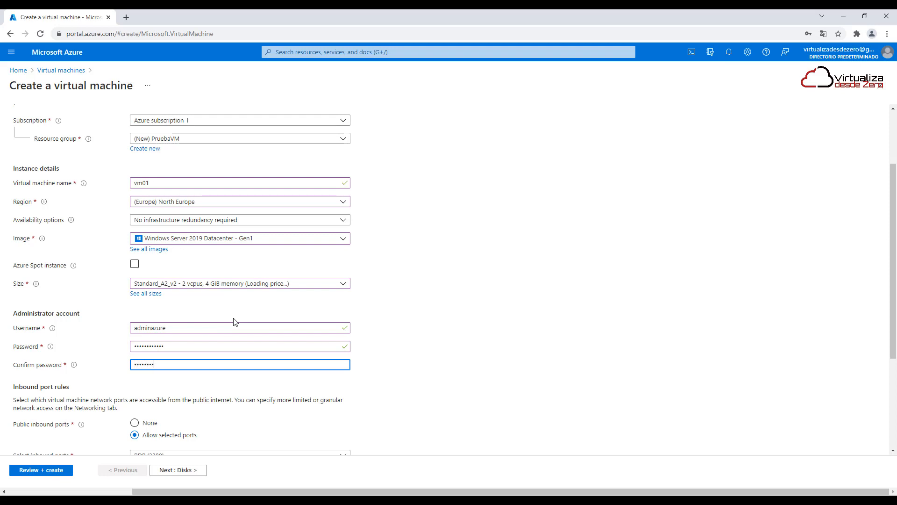
Allow HTTP (80) and HTTPS (443) as public inbound ports in addition to RDP (3389)
scroll(372, 346, "down", 3)
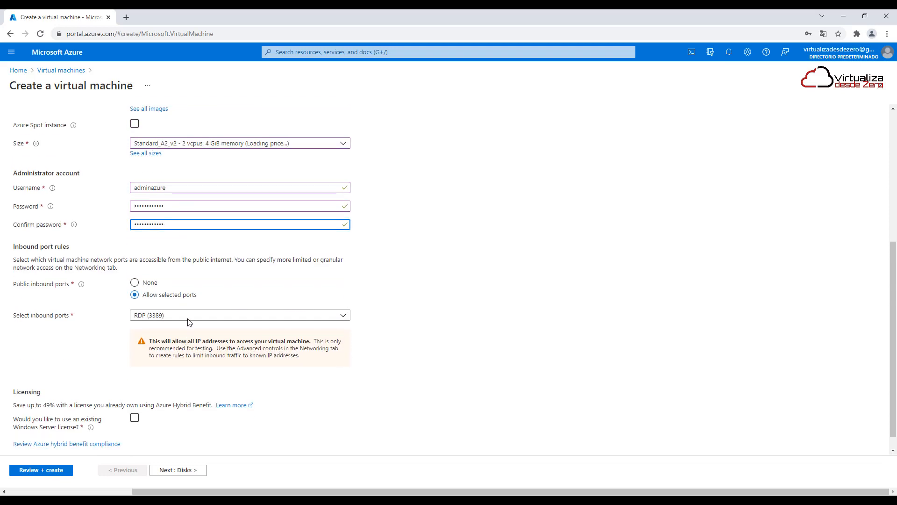
left_click(184, 316)
left_click(160, 332)
left_click(162, 344)
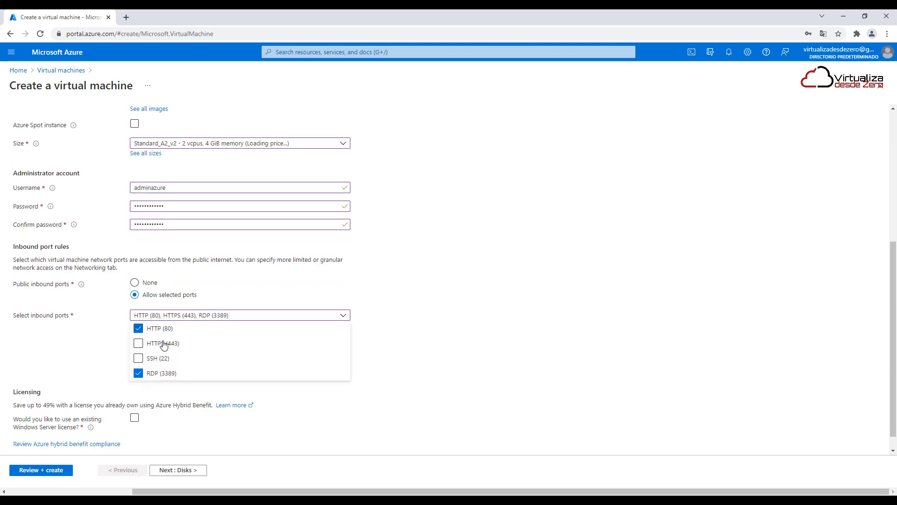
left_click(747, 335)
Set the OS disk type to locally-redundant Standard HDD in the disk options
left_click(182, 470)
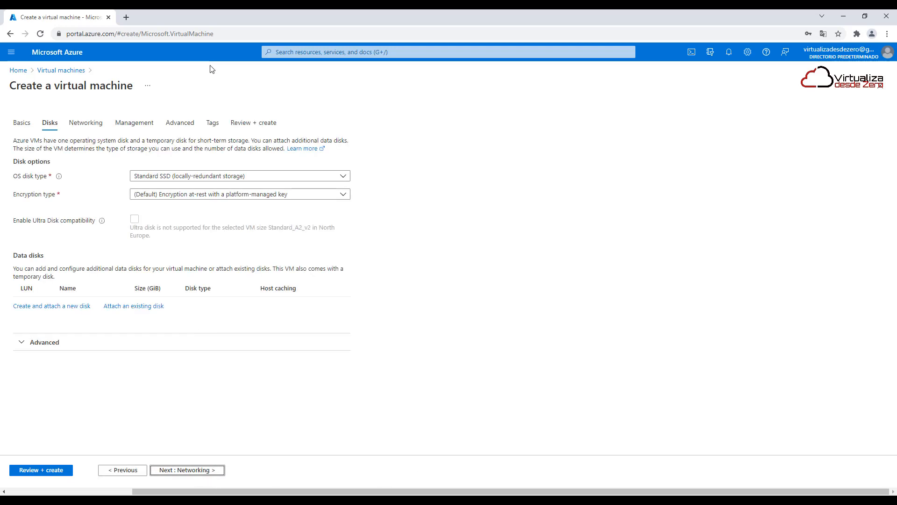
left_click(233, 178)
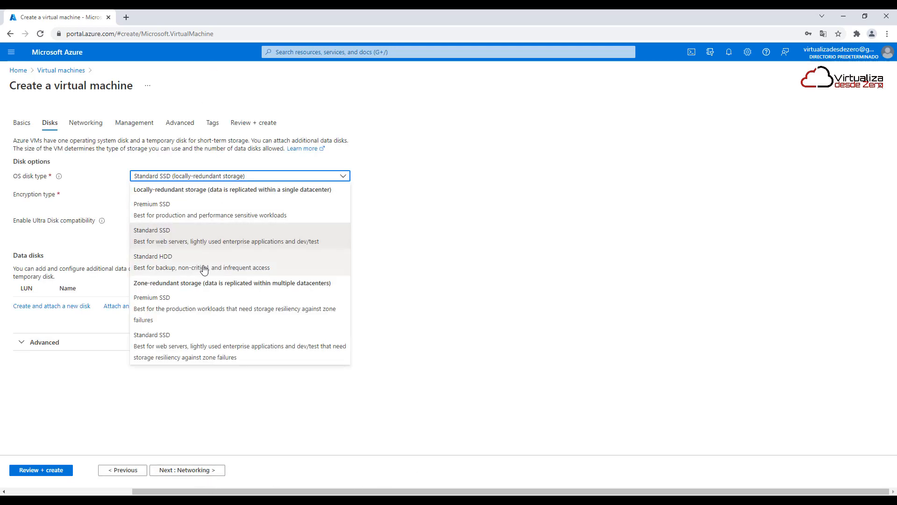
left_click(205, 267)
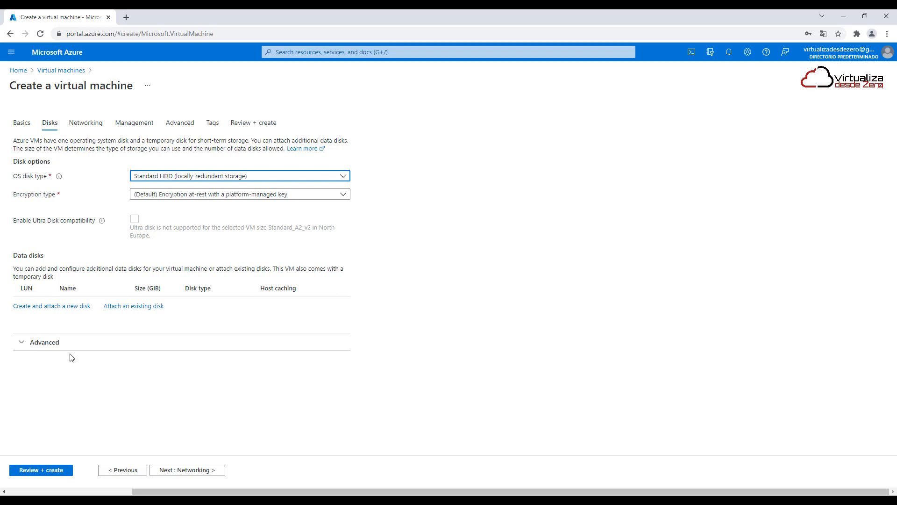
left_click(190, 471)
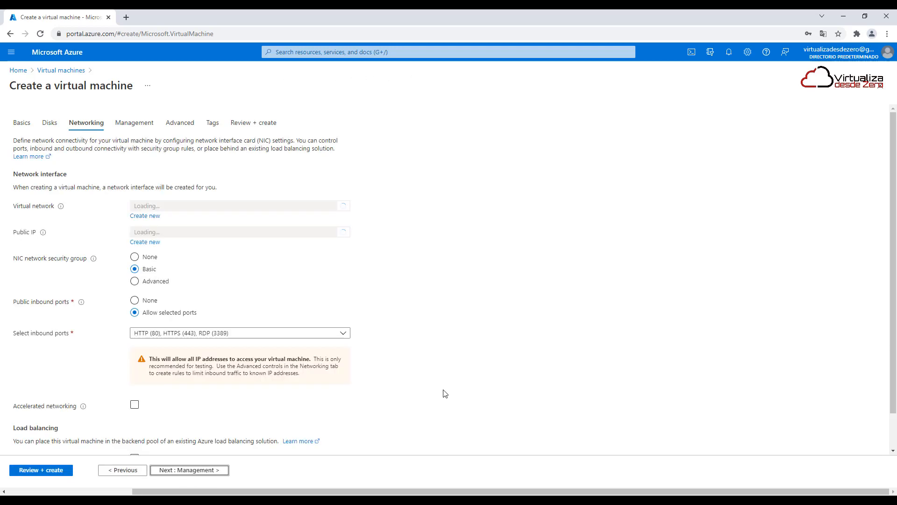
left_click(122, 470)
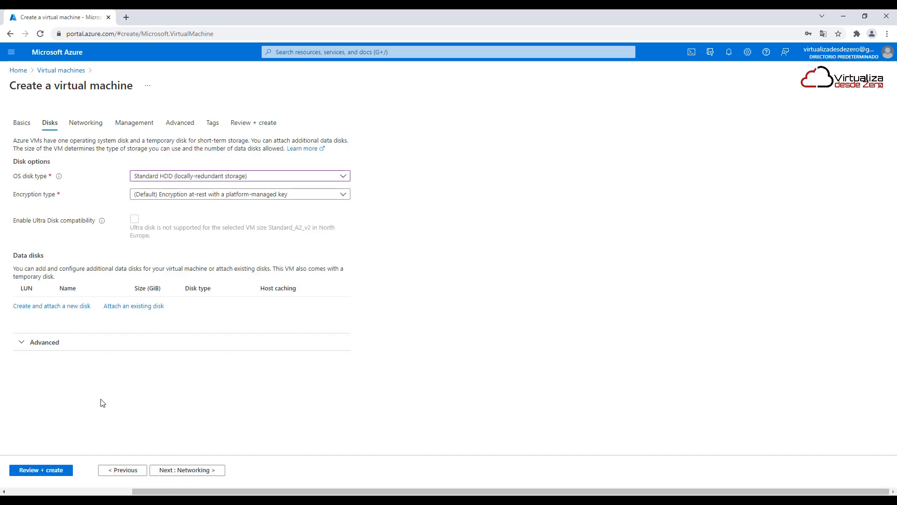
Turn off managed disks in the advanced disk options, examine the storage account setting, and turn managed disks back on
left_click(58, 343)
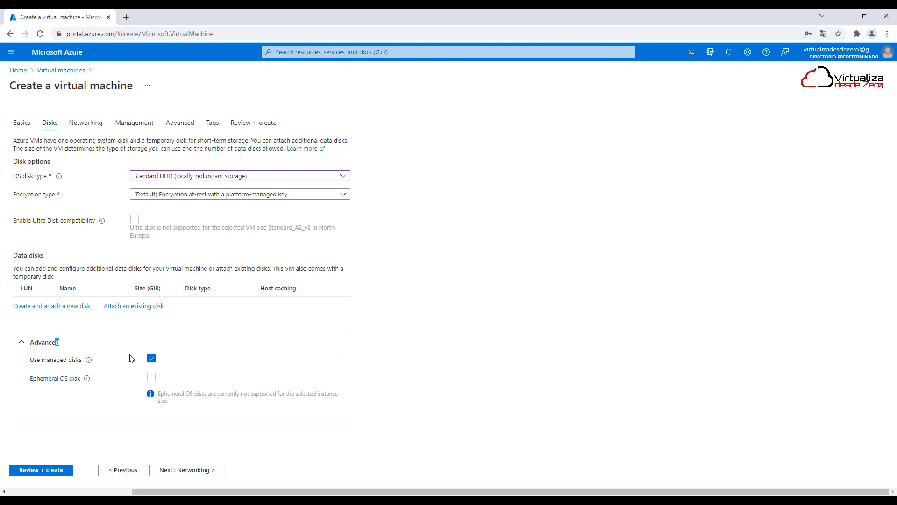
mouse_move(89, 363)
left_click(151, 359)
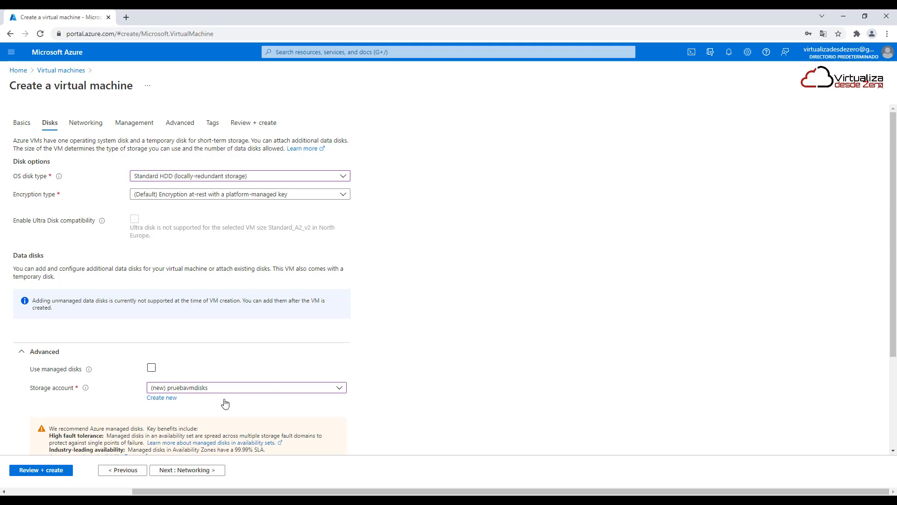
left_click(247, 386)
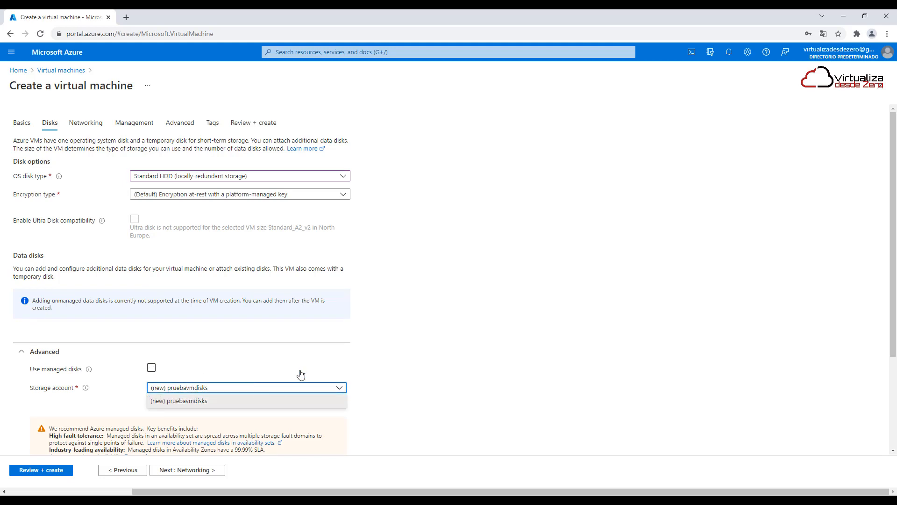
left_click(444, 354)
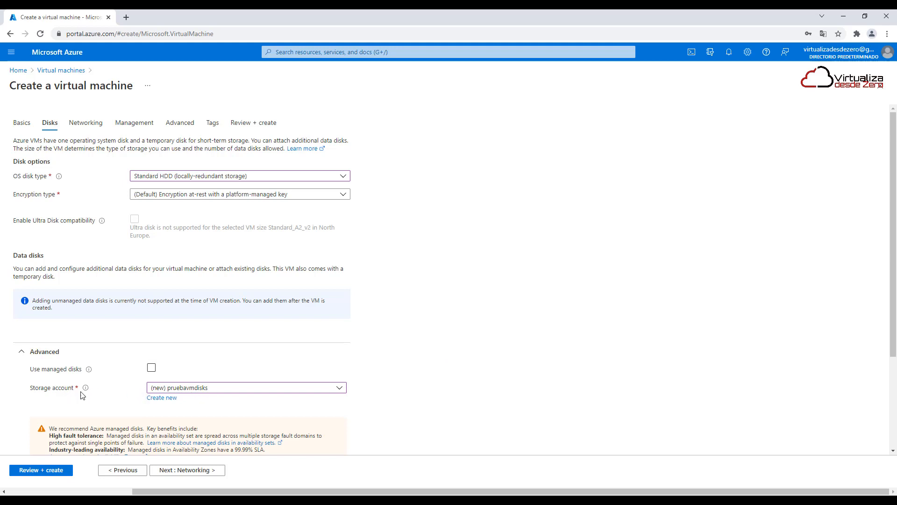
mouse_move(85, 388)
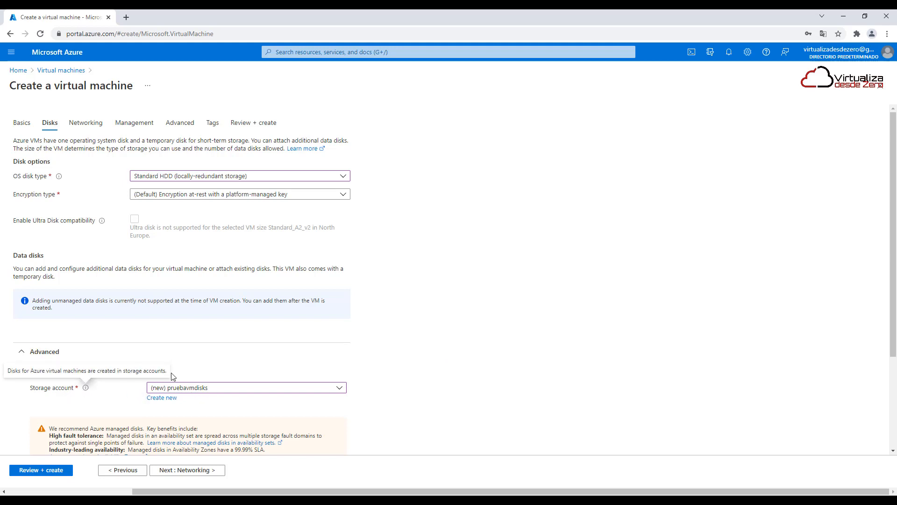
left_click(152, 369)
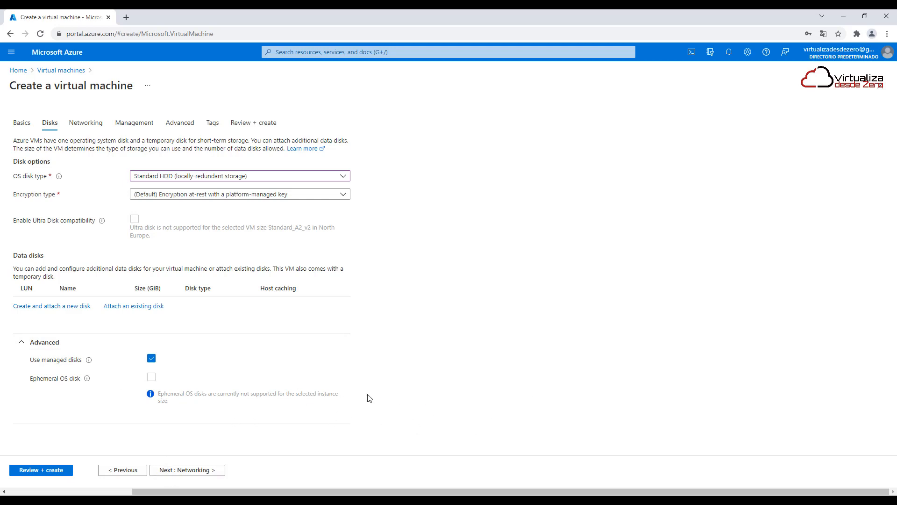
Examine the networking settings, including the virtual network, subnet, public IP, network security group, inbound ports and load balancing
left_click(187, 470)
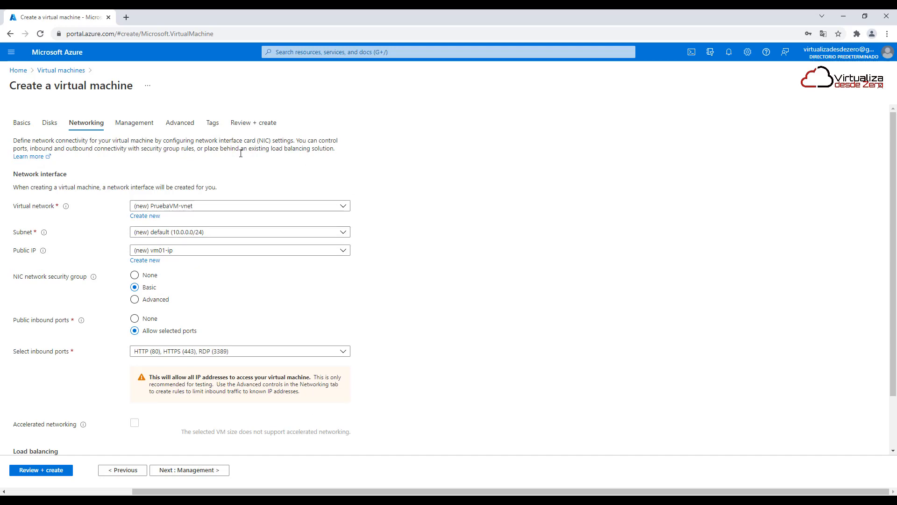
scroll(353, 423, "down", 2)
scroll(352, 421, "up", 2)
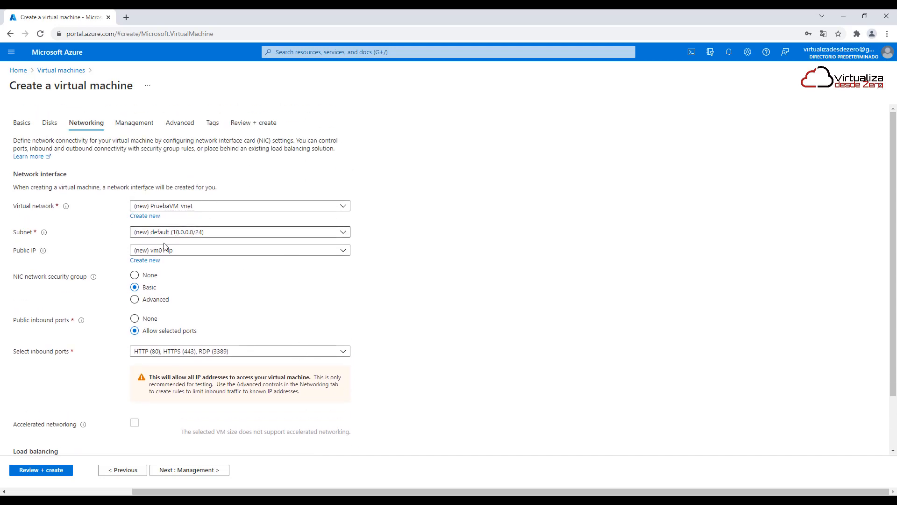
scroll(243, 428, "down", 2)
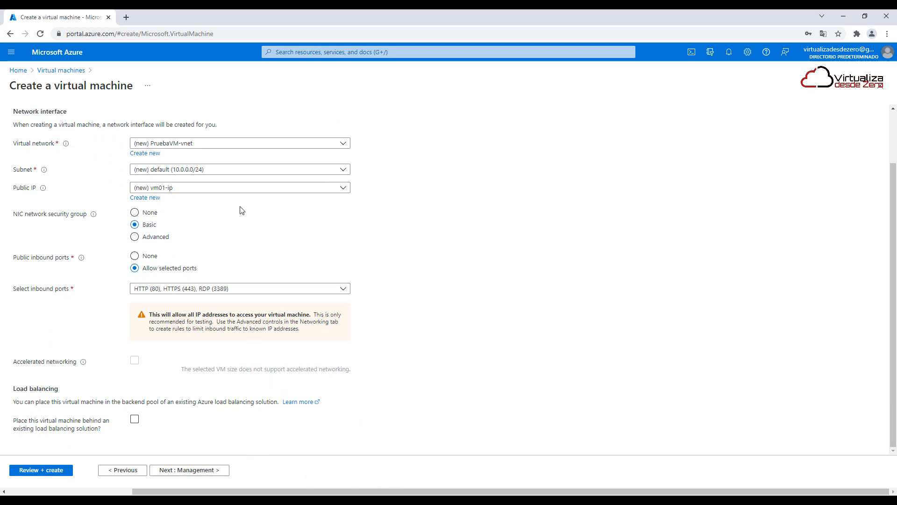
scroll(242, 210, "up", 2)
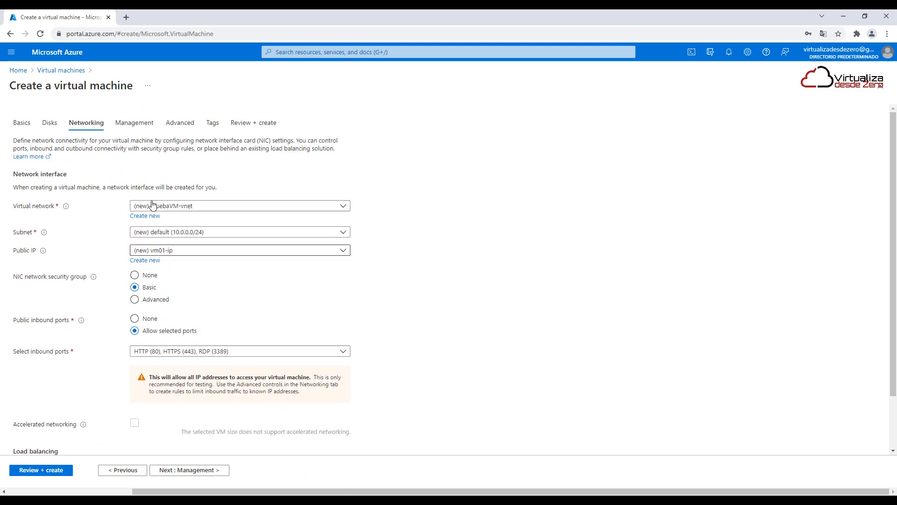
Examine the management options, including boot diagnostics, system assigned managed identity, auto-shutdown, backup and guest OS updates
left_click(134, 122)
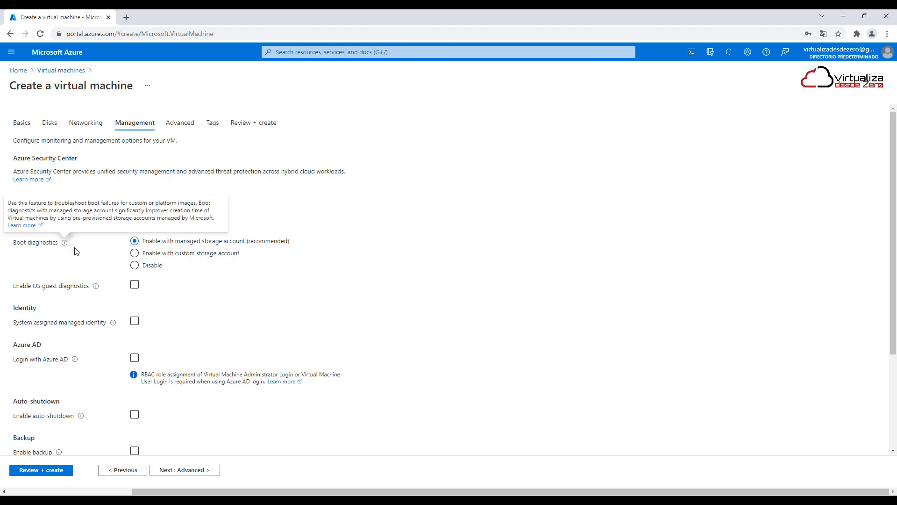
scroll(337, 285, "down", 2)
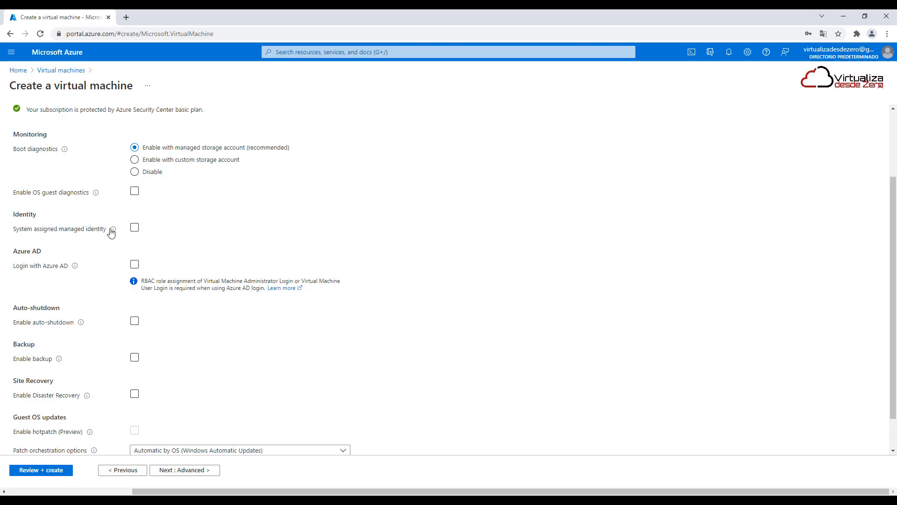
mouse_move(113, 231)
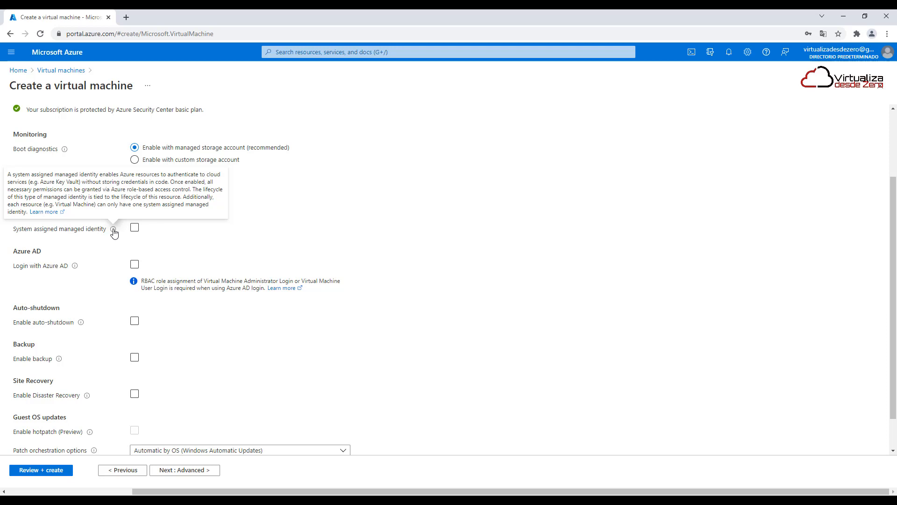
scroll(304, 374, "down", 2)
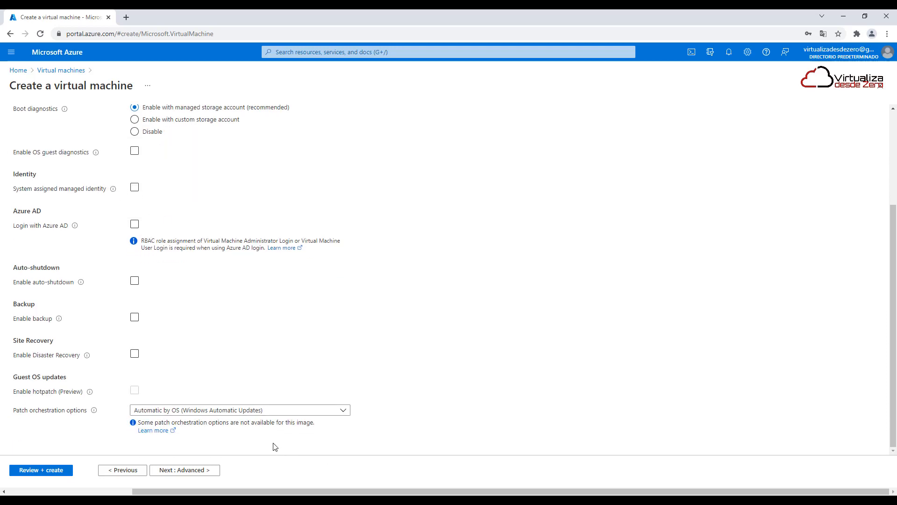
Turn on auto-shutdown, examine its shutdown time, time zone and notification settings, and turn it back off
left_click(135, 317)
mouse_move(80, 286)
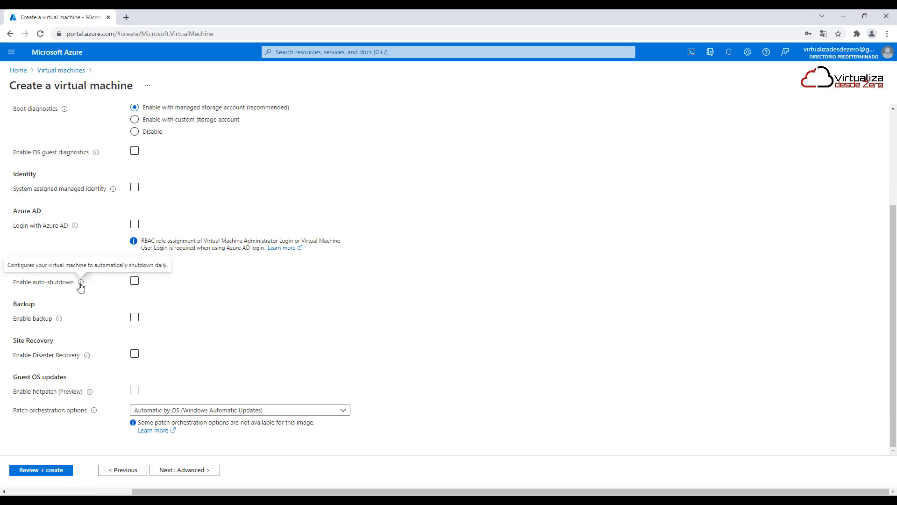
left_click(134, 280)
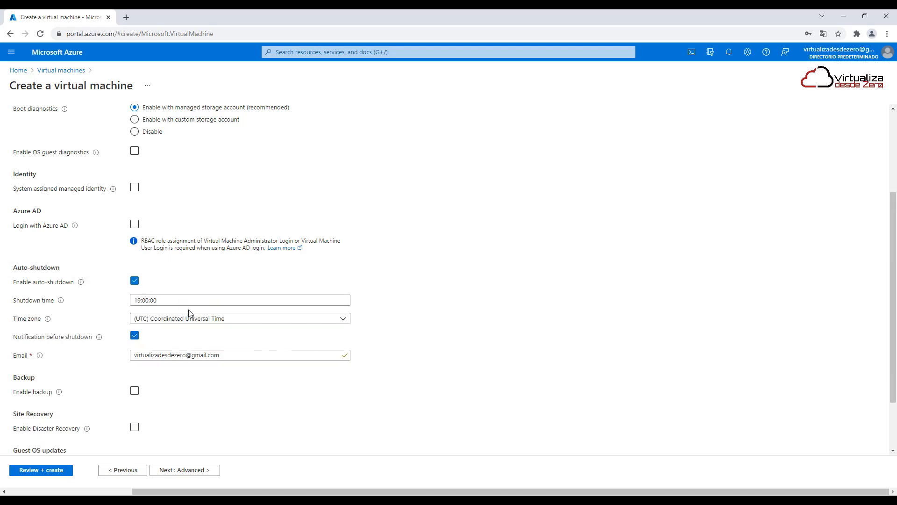
left_click(135, 281)
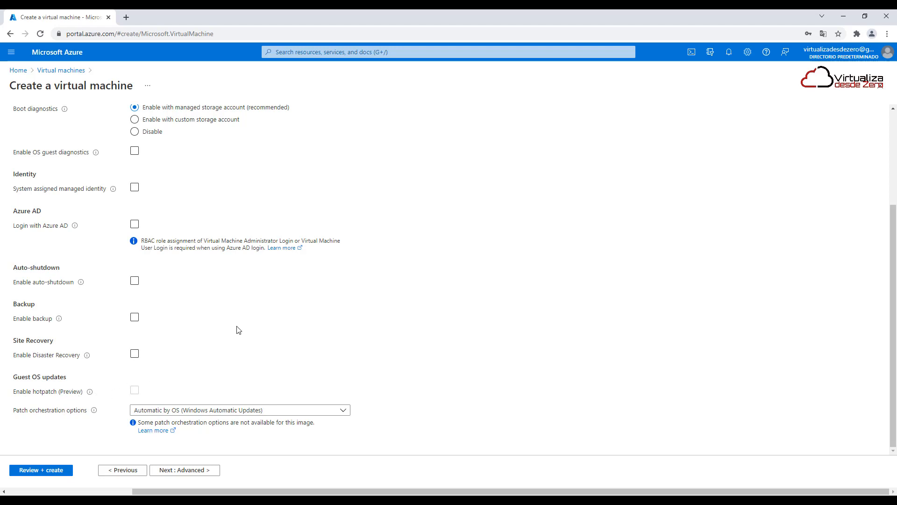
Examine the available patch orchestration options for guest OS updates without changing the selection
left_click(299, 412)
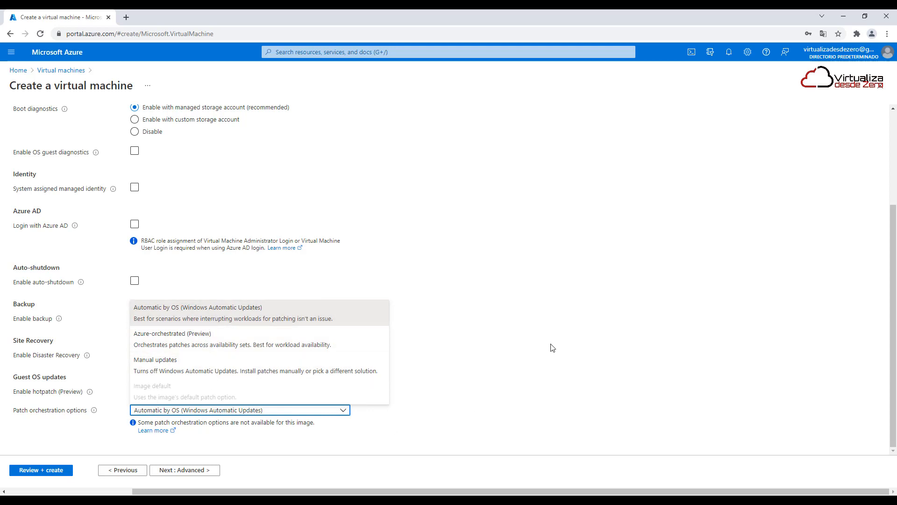
left_click(565, 335)
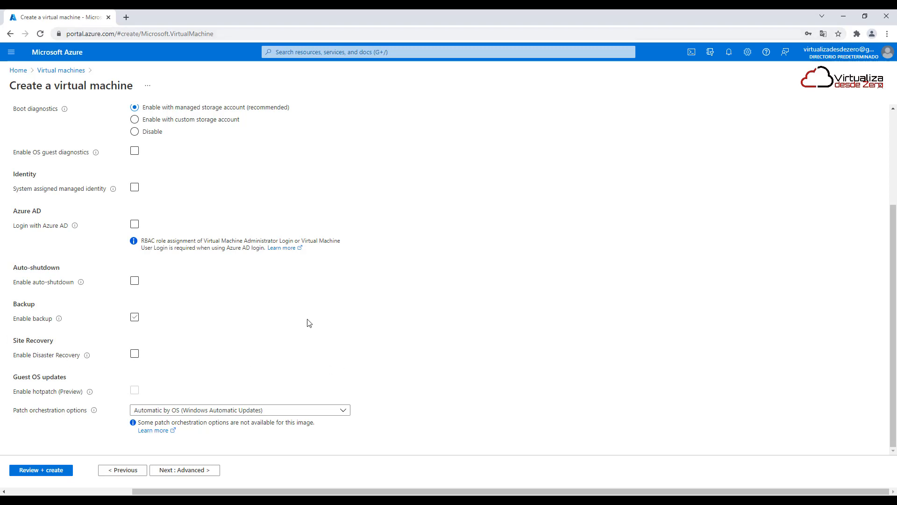
scroll(336, 375, "up", 3)
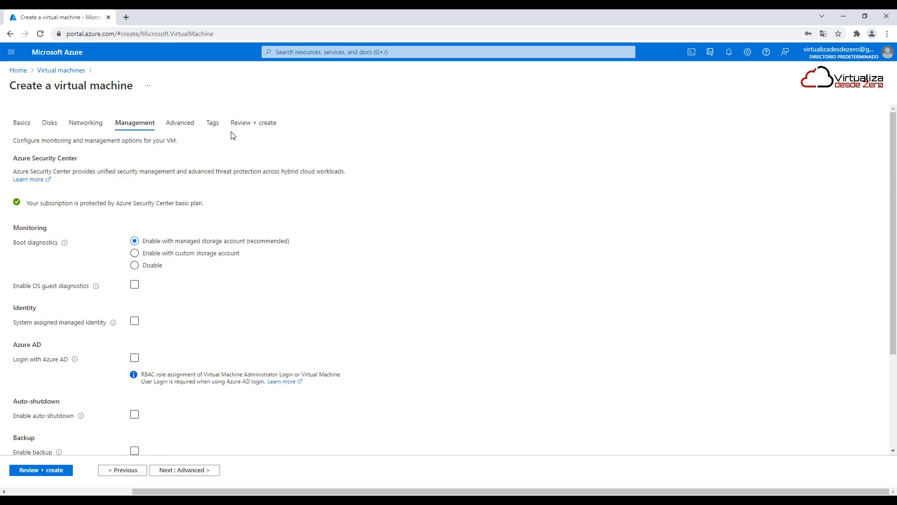
Open the advanced settings and read through the Microsoft documentation on custom data for VMs, closing it when done
left_click(183, 126)
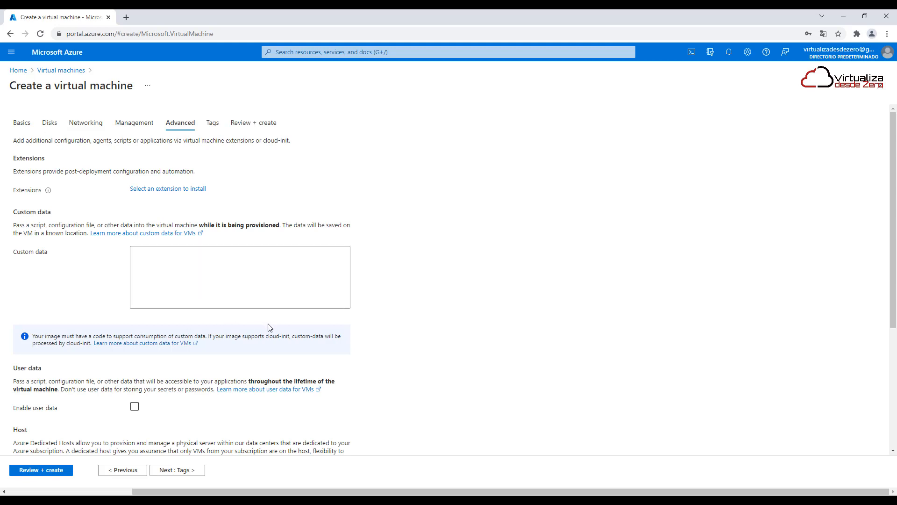
left_click(216, 259)
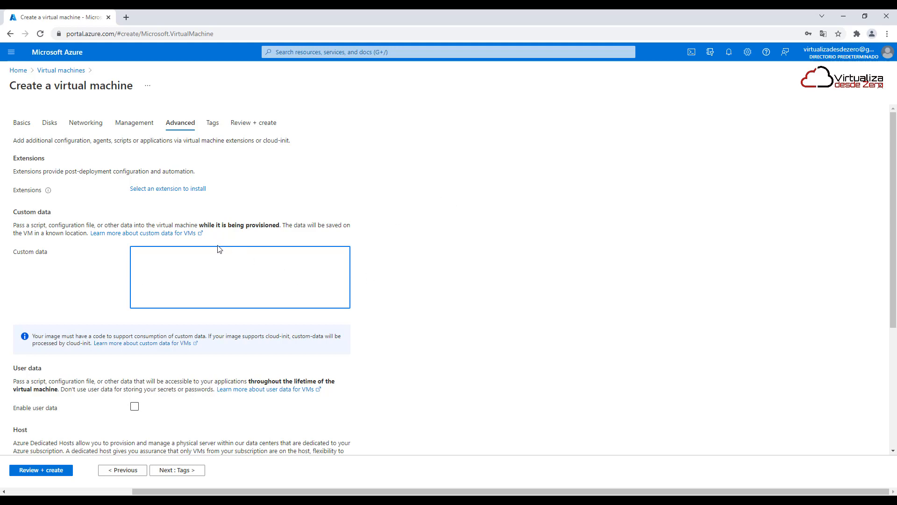
left_click(178, 234)
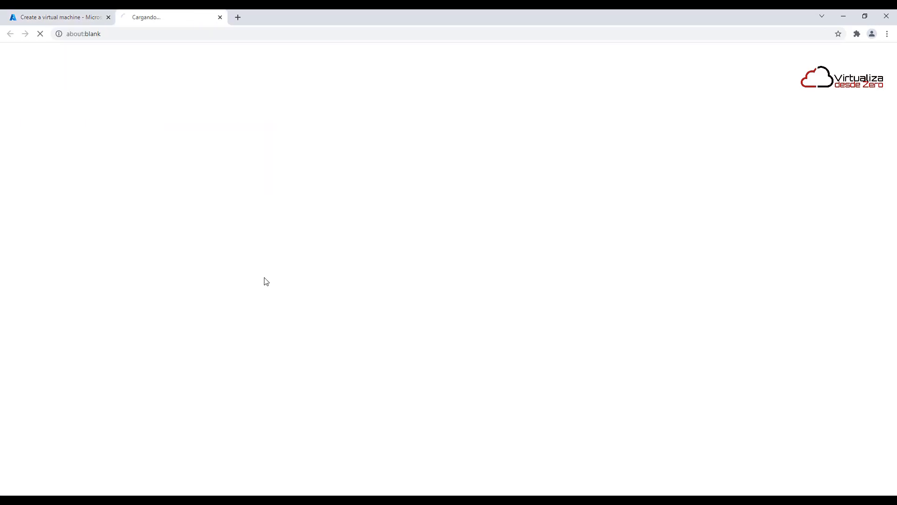
scroll(506, 310, "down", 3)
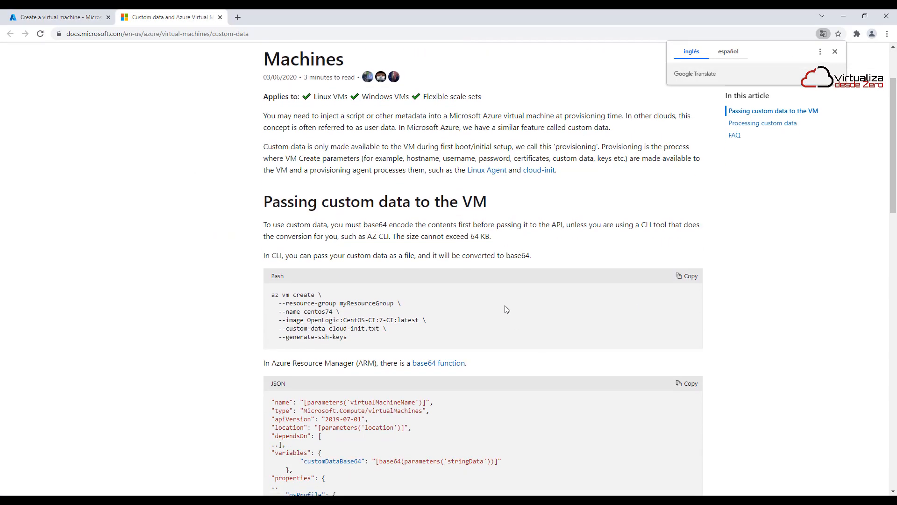
scroll(506, 310, "down", 4)
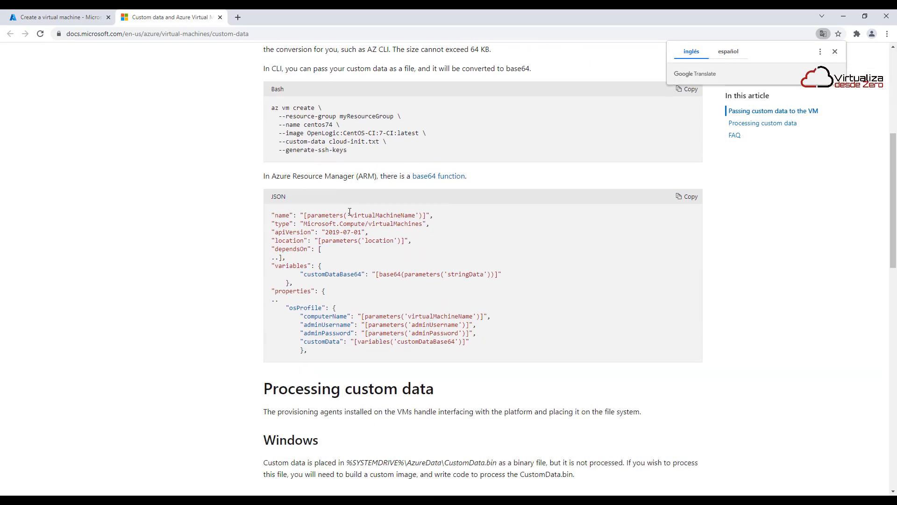
scroll(450, 316, "down", 7)
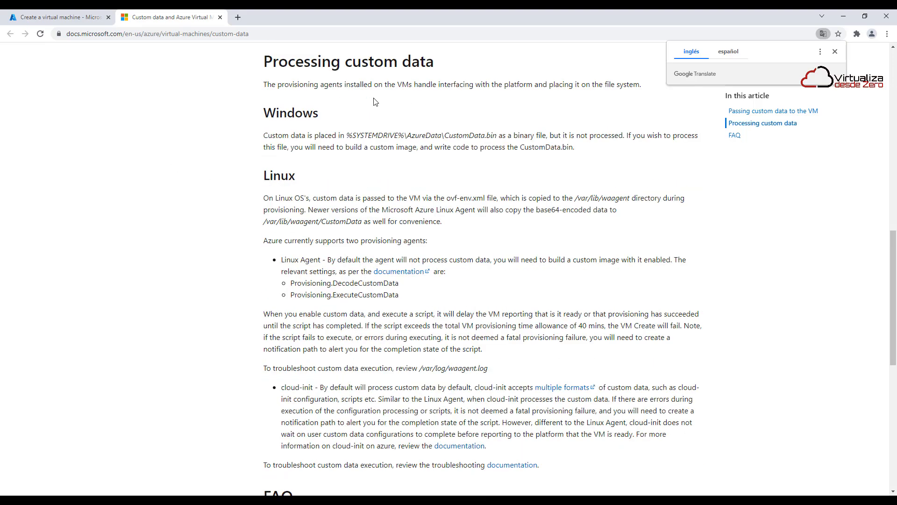
scroll(527, 262, "down", 3)
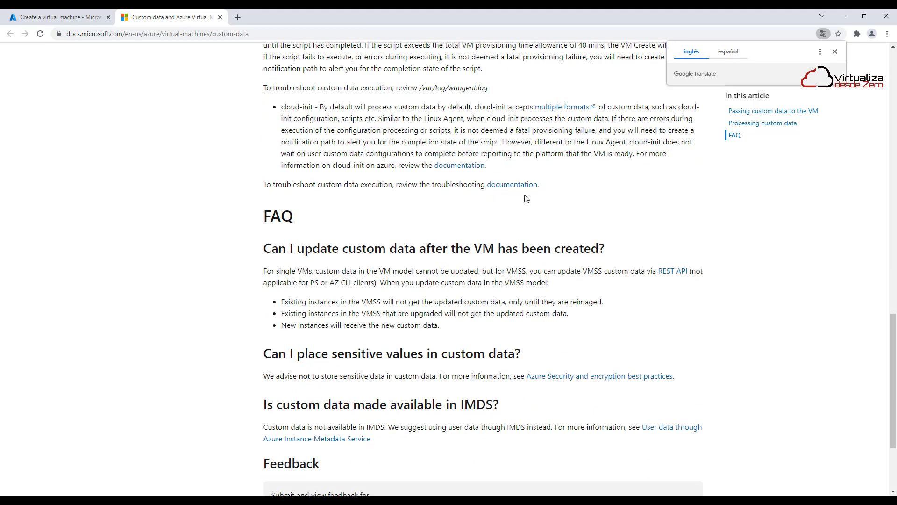
scroll(524, 196, "down", 3)
scroll(370, 206, "up", 15)
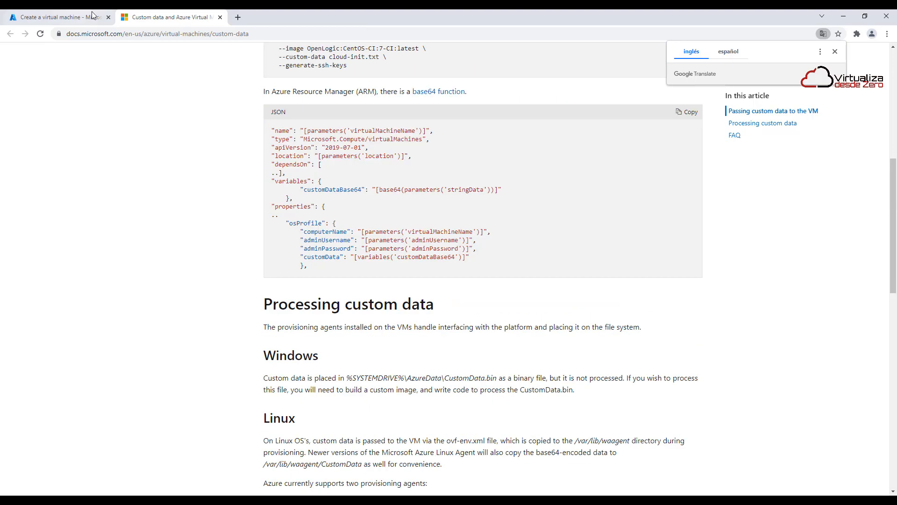
left_click(220, 17)
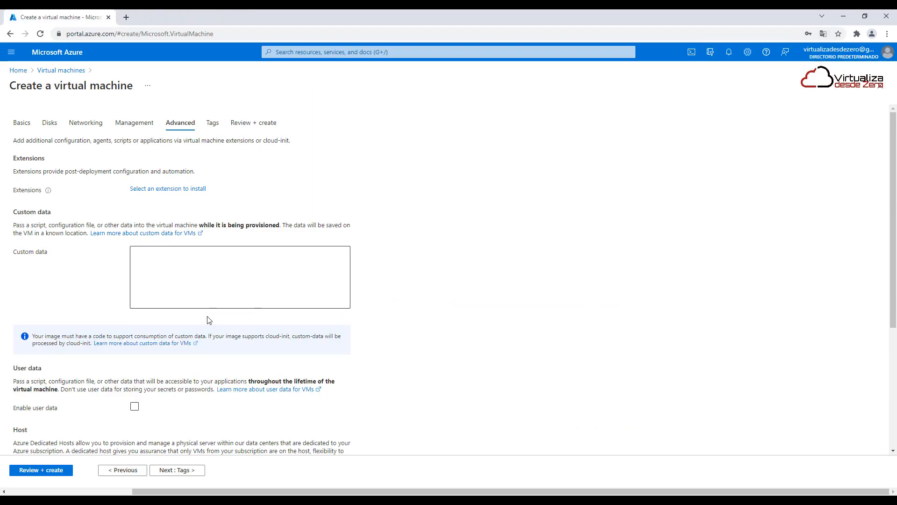
Examine the custom data, user data, host group and proximity placement group settings
left_click(208, 272)
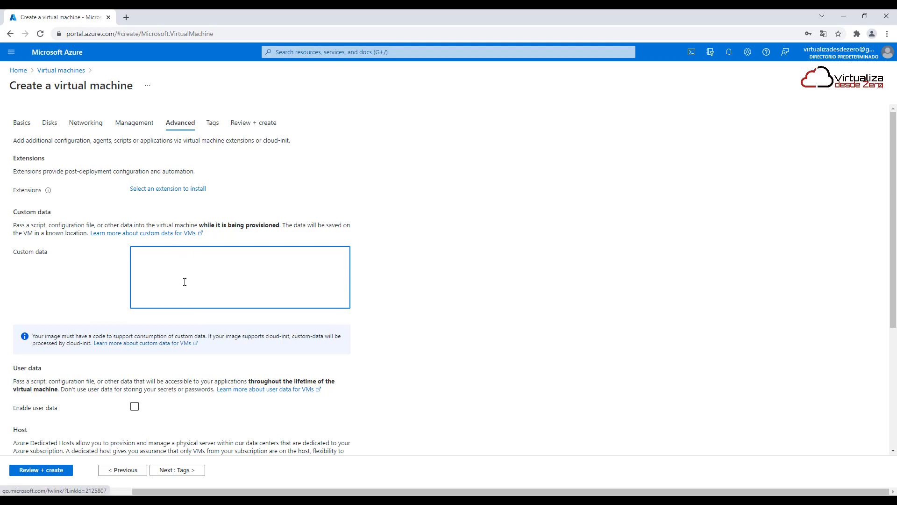
scroll(185, 281, "down", 3)
scroll(176, 391, "down", 1)
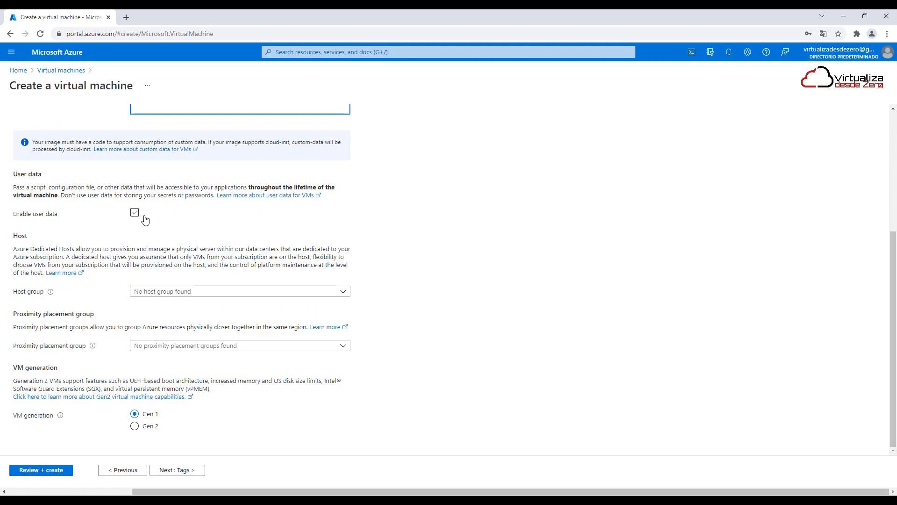
left_click(234, 294)
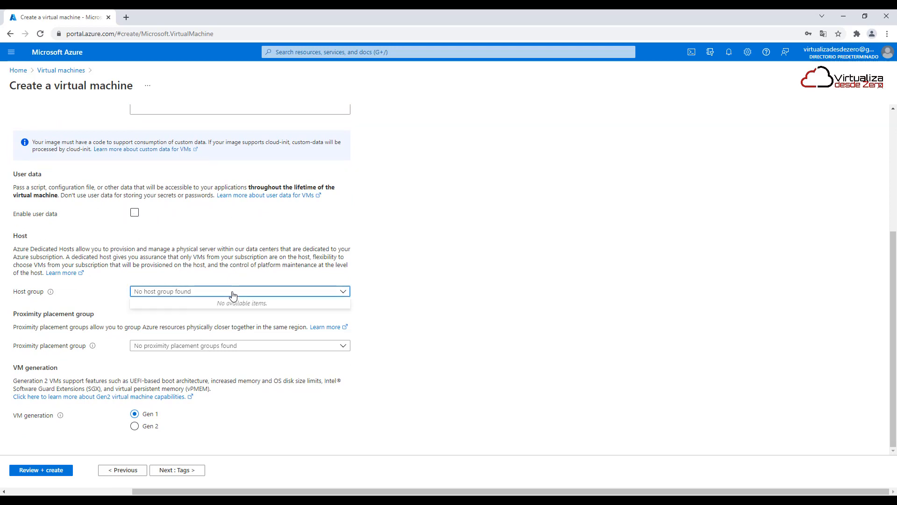
left_click(494, 253)
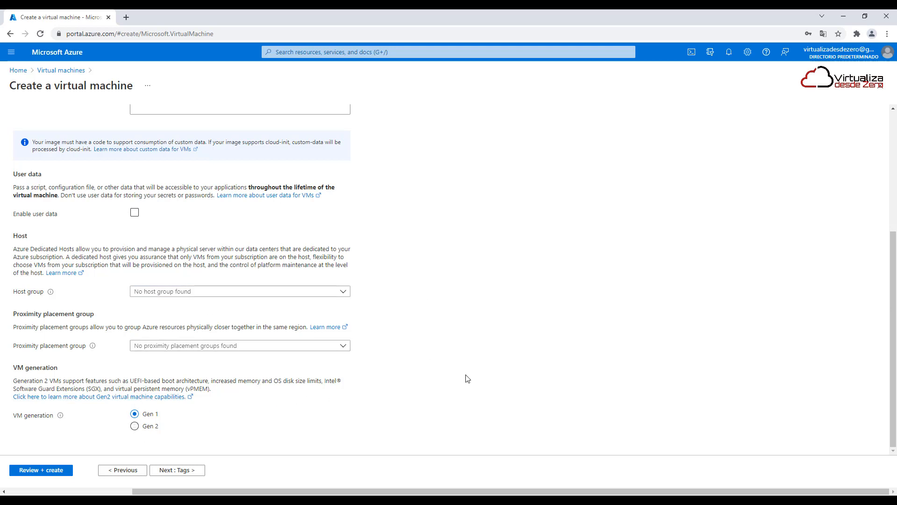
Try the Gen 2 option for the VM generation and look over the rest of the advanced settings
left_click(148, 428)
left_click(147, 414)
scroll(336, 360, "up", 4)
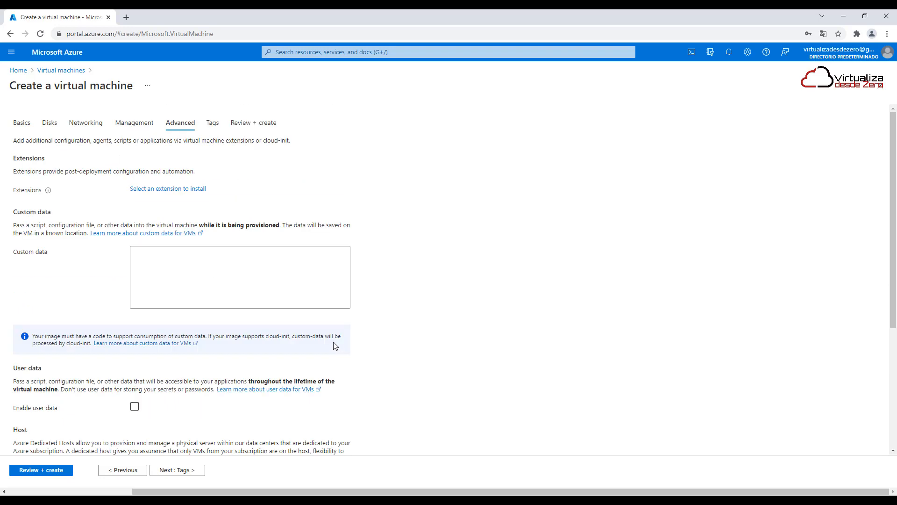
scroll(335, 346, "down", 2)
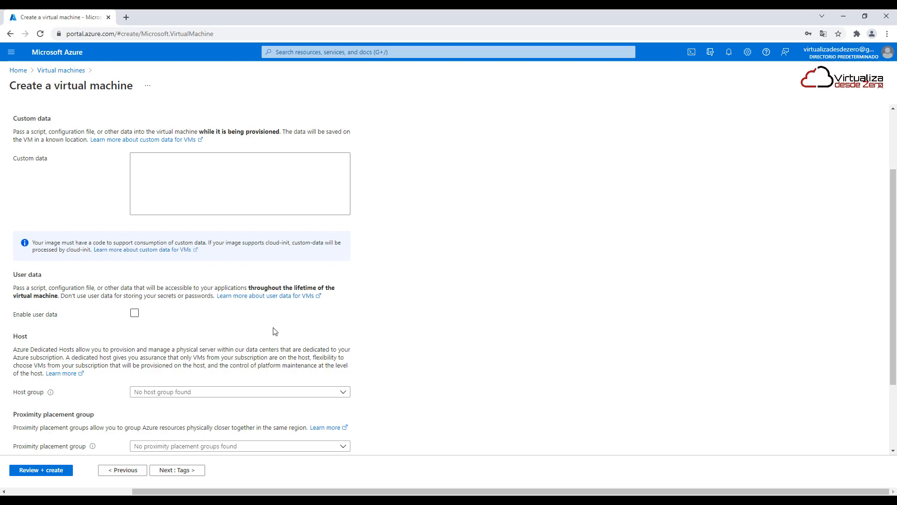
scroll(275, 331, "up", 2)
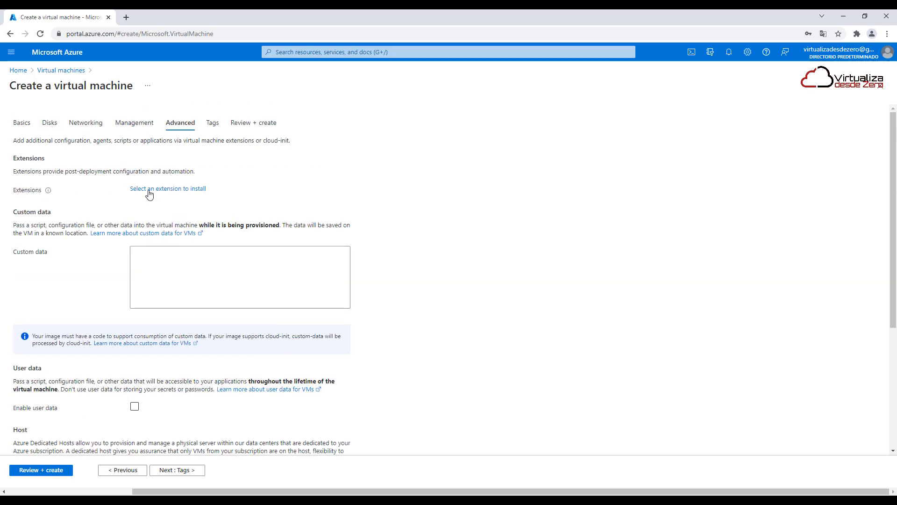
Validate the virtual machine configuration and check the image and size in the basic settings
left_click(24, 123)
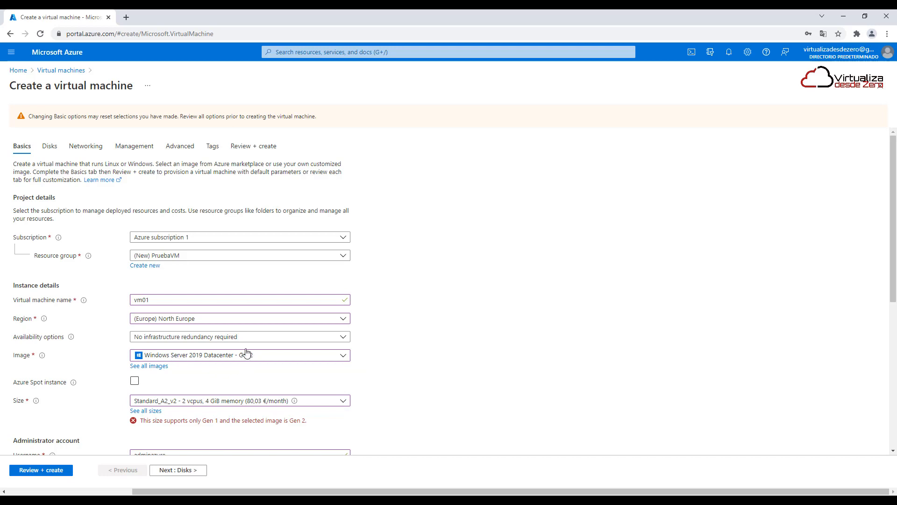
scroll(235, 236, "down", 3)
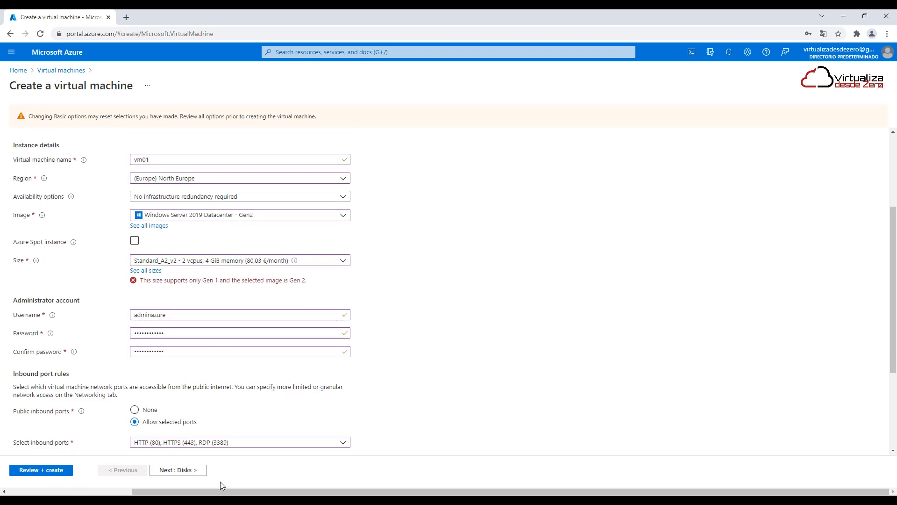
left_click(56, 470)
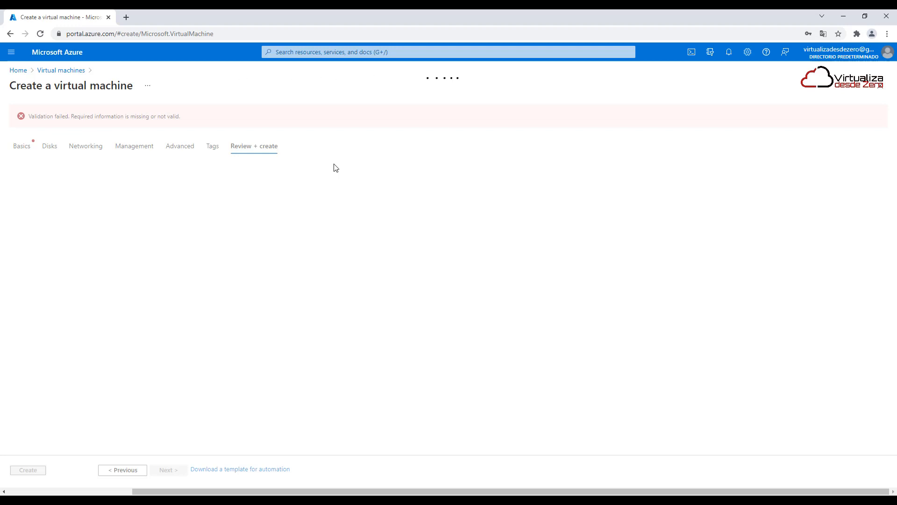
left_click(14, 148)
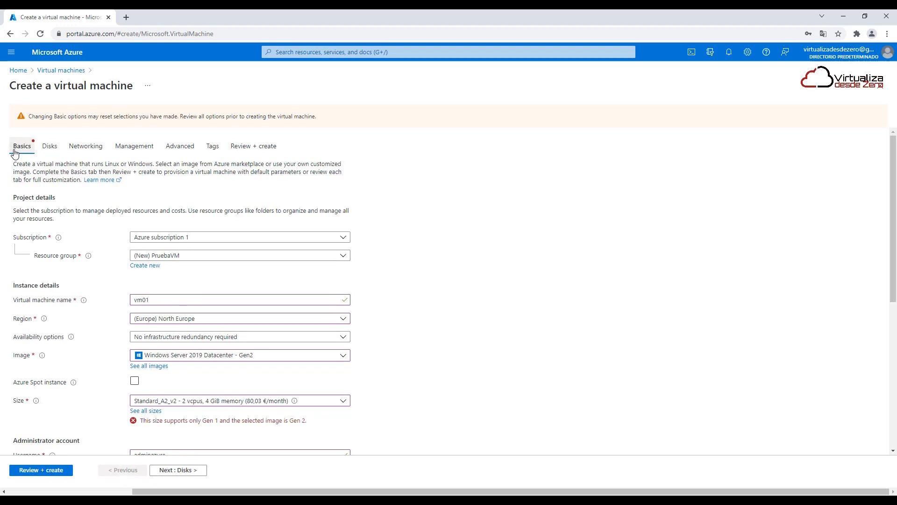
scroll(453, 386, "down", 3)
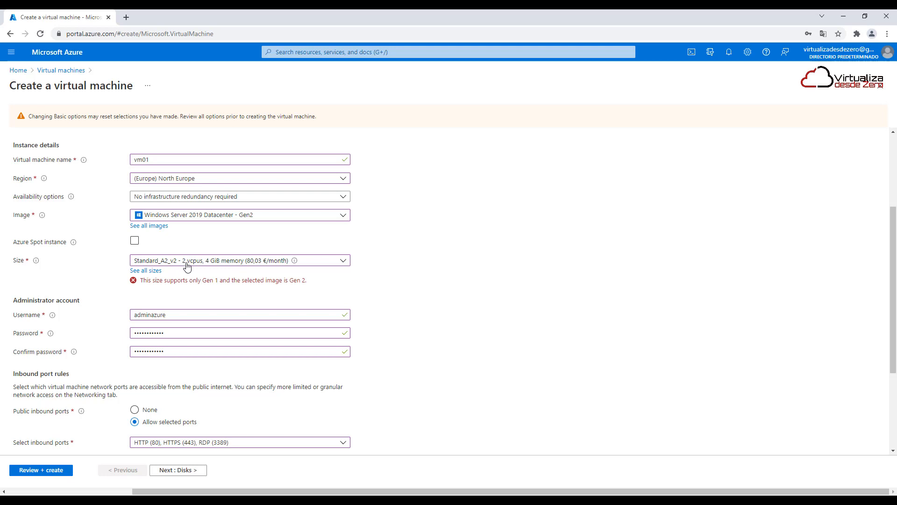
scroll(146, 208, "up", 3)
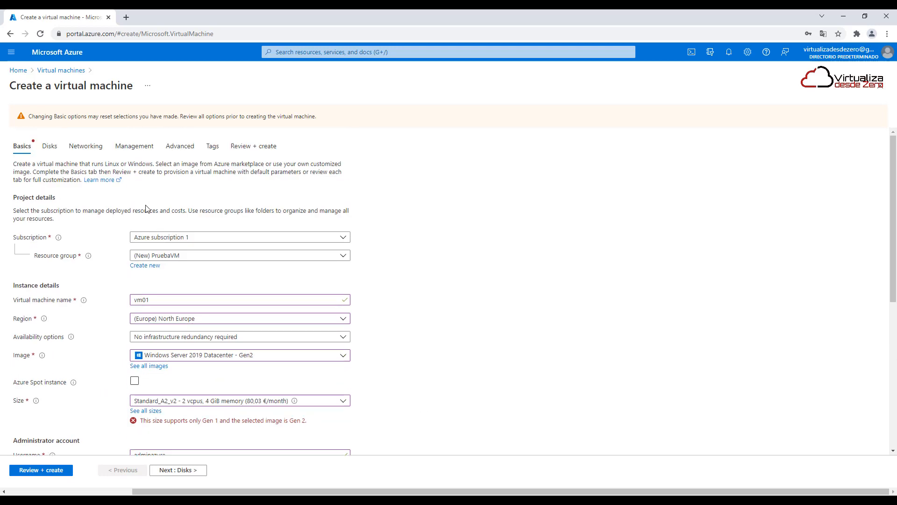
Set the VM generation to Gen 1 in the advanced settings
left_click(190, 152)
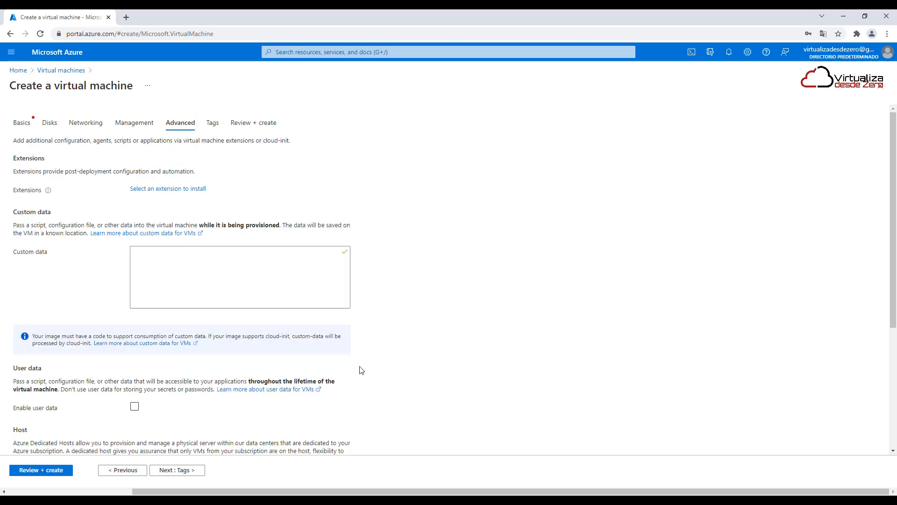
scroll(360, 369, "down", 4)
left_click(135, 414)
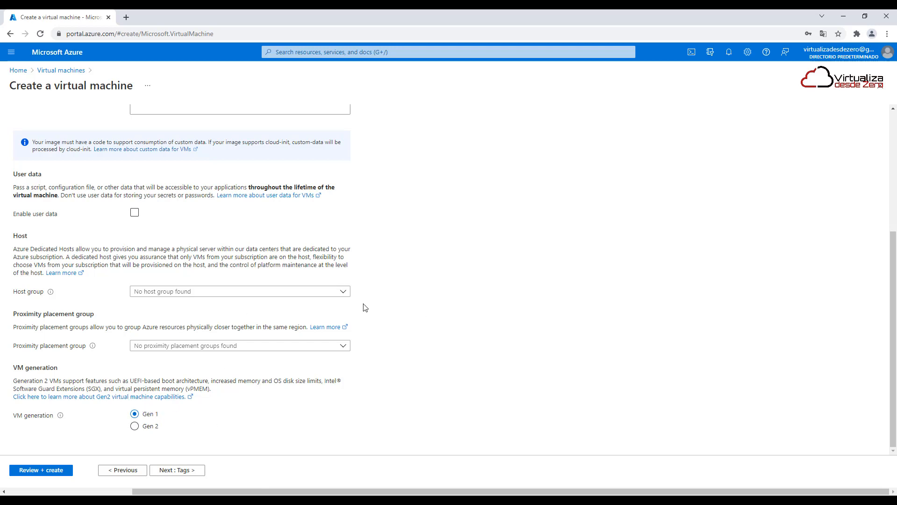
Validate the configuration again and create the virtual machine
left_click(45, 470)
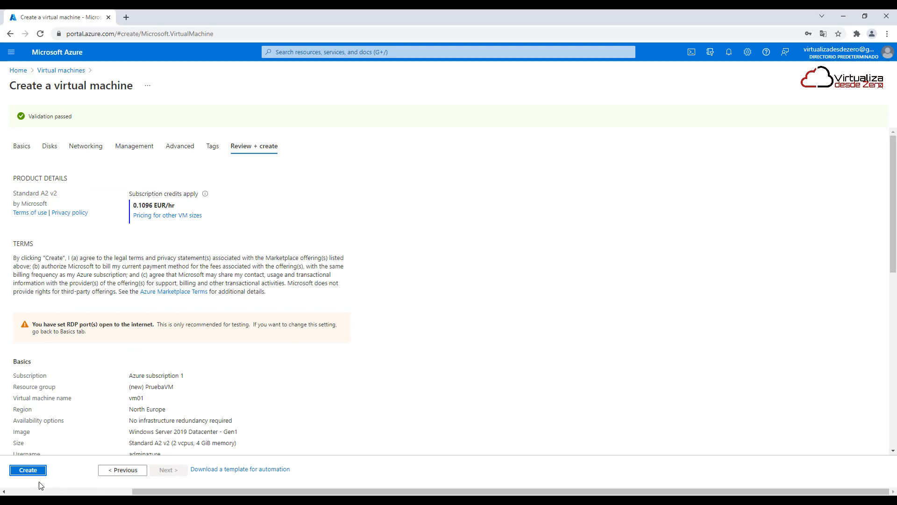
left_click(30, 471)
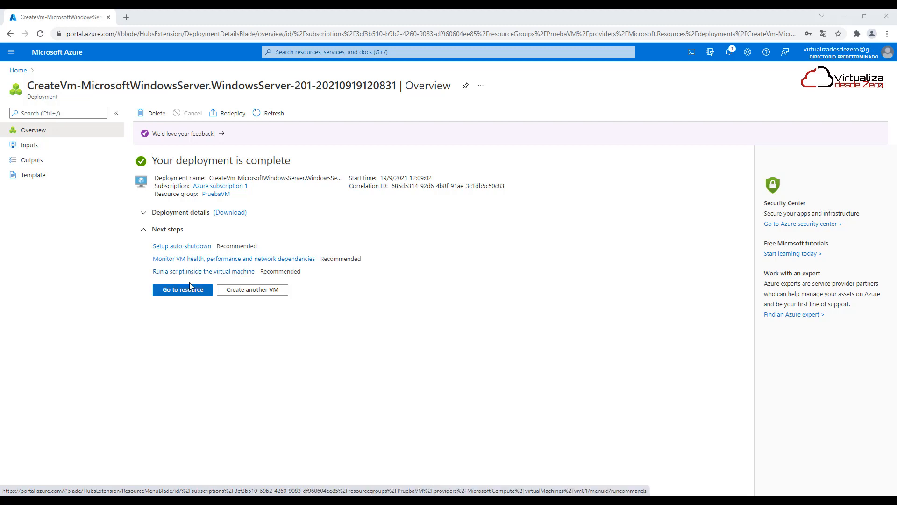
Open the deployed vm01 resource, examine its overview properties, and return to the portal home page
left_click(179, 294)
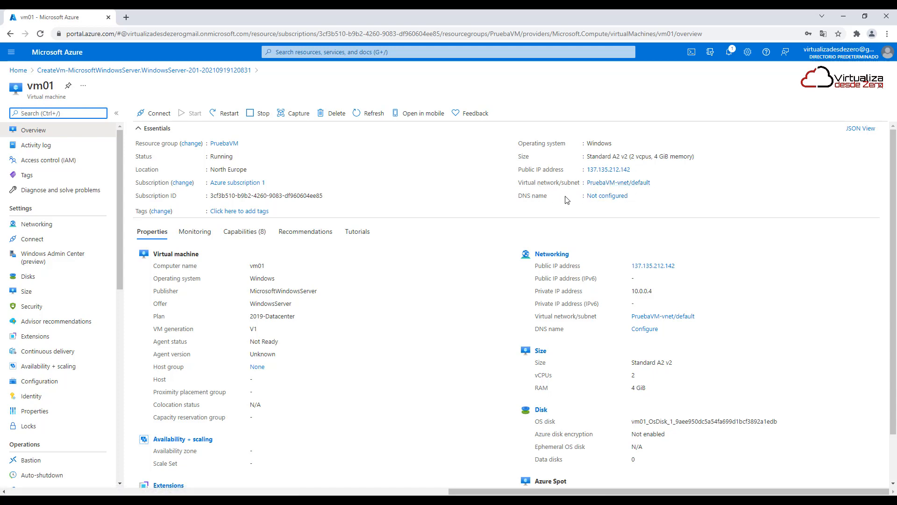
scroll(632, 388, "down", 2)
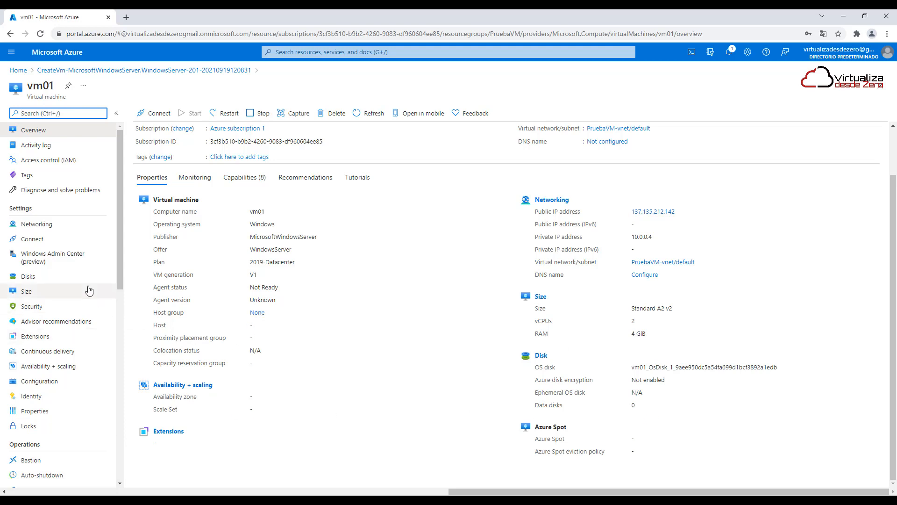
left_click(21, 70)
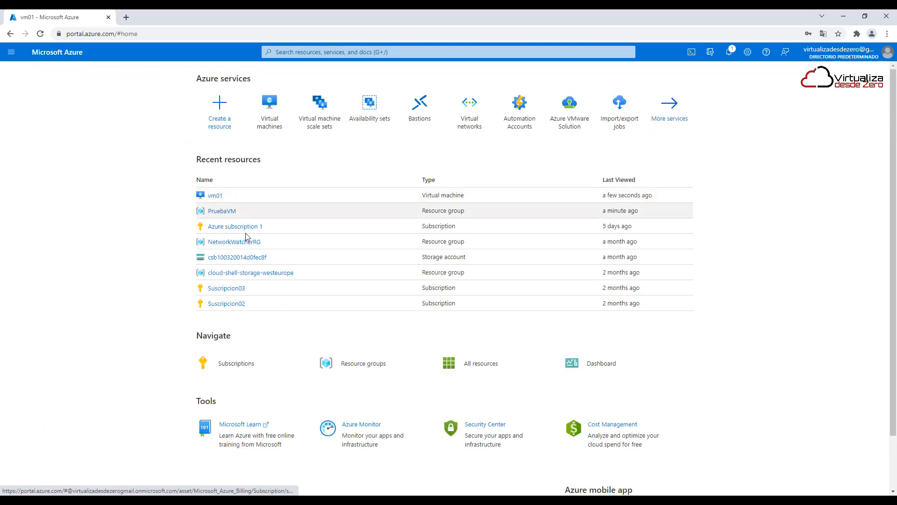
Open the PruebaVM resource group from the recent resources and examine the resources created along with the virtual machine
left_click(224, 212)
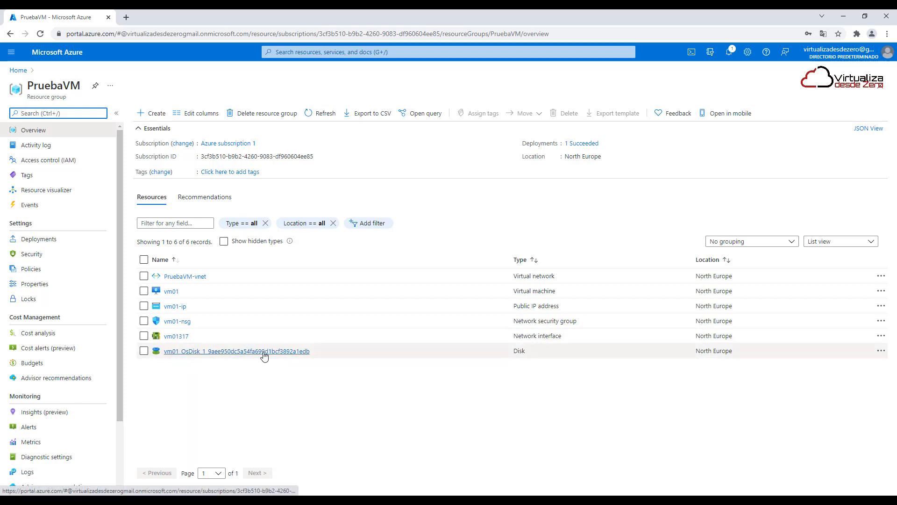
left_click(62, 53)
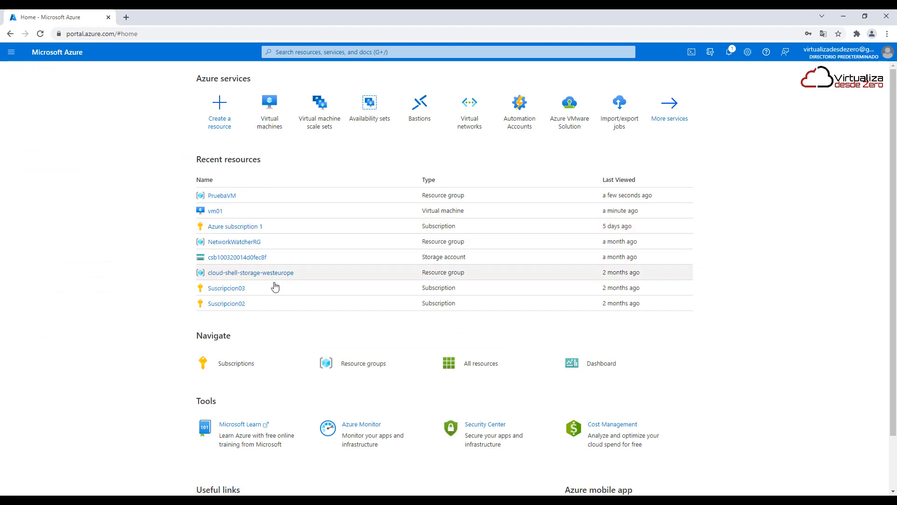
left_click(222, 196)
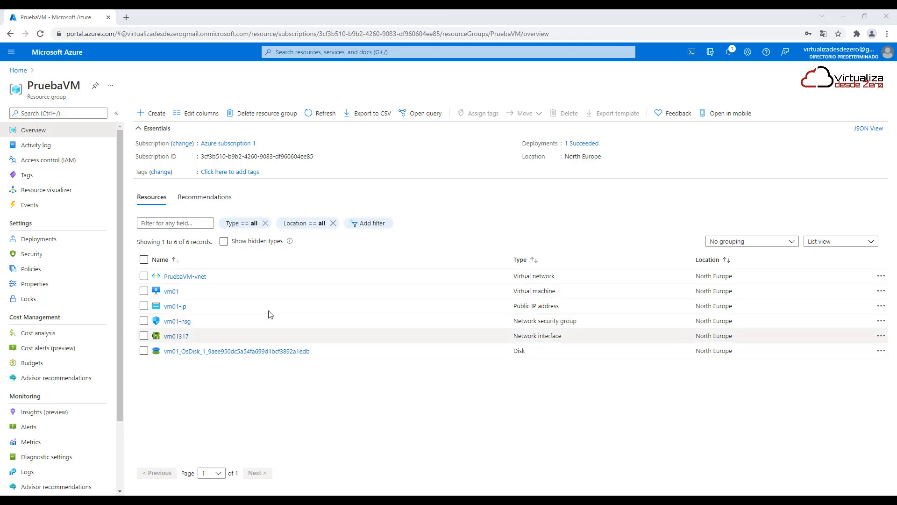
Open the vm01 virtual machine and review its SSH and RDP connection options
left_click(170, 292)
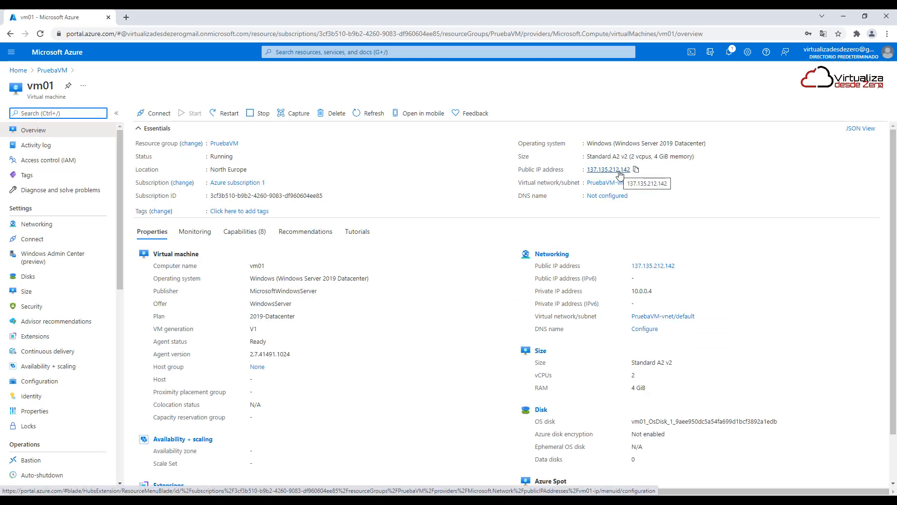
left_click(151, 114)
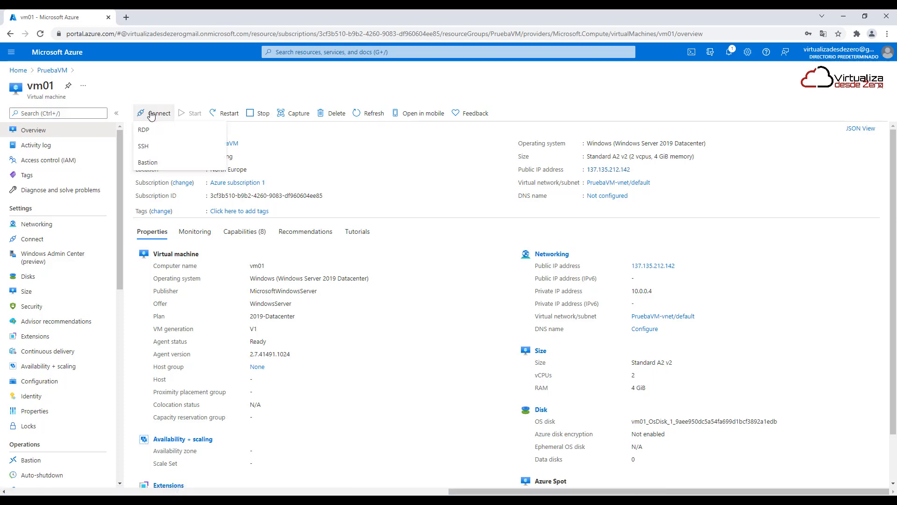
left_click(157, 146)
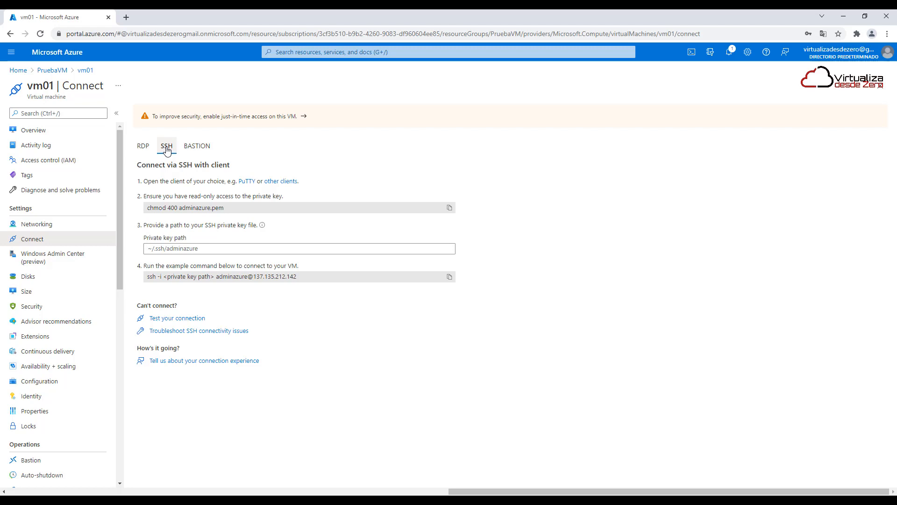
left_click(143, 146)
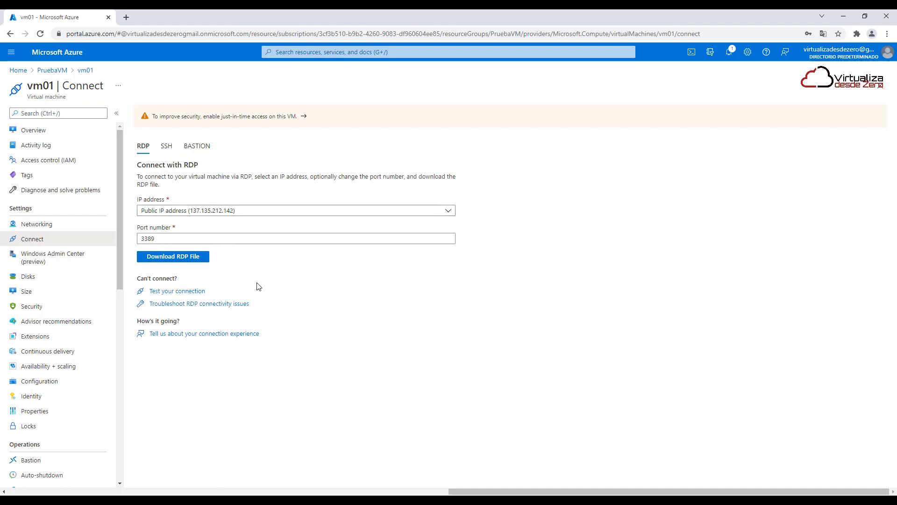
Download the RDP file for vm01's public IP address on port 3389 and launch the remote desktop connection from it
left_click(266, 239)
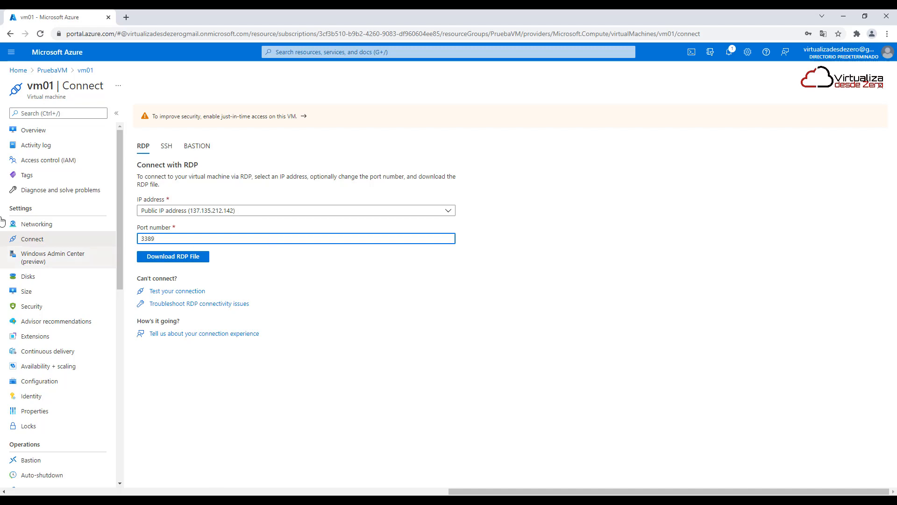
left_click(181, 262)
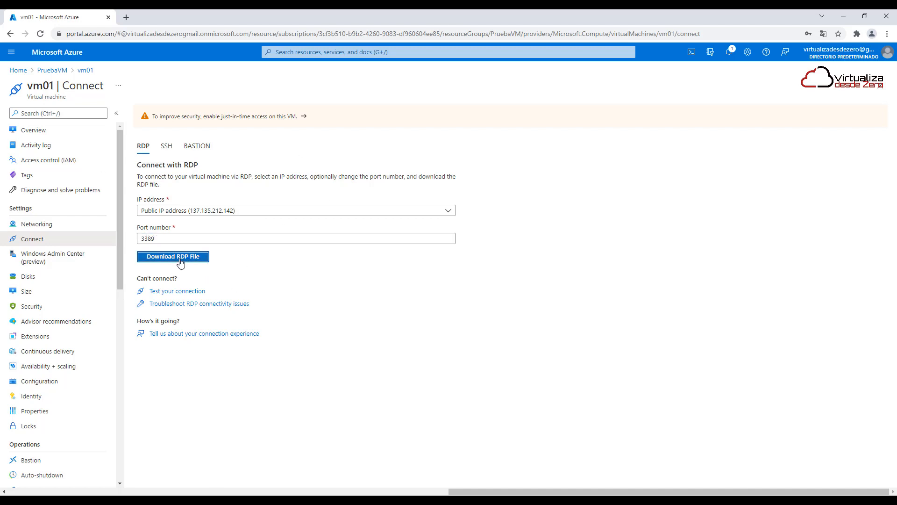
left_click(66, 487)
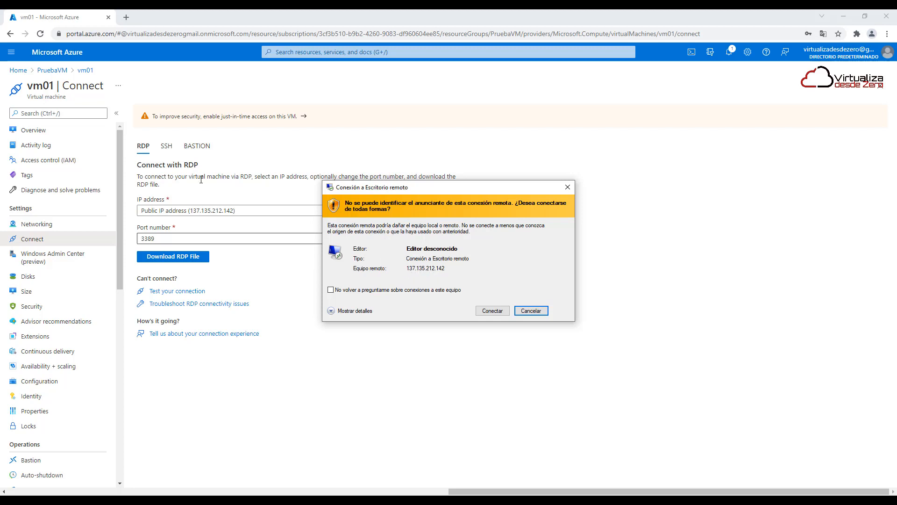
left_click(498, 313)
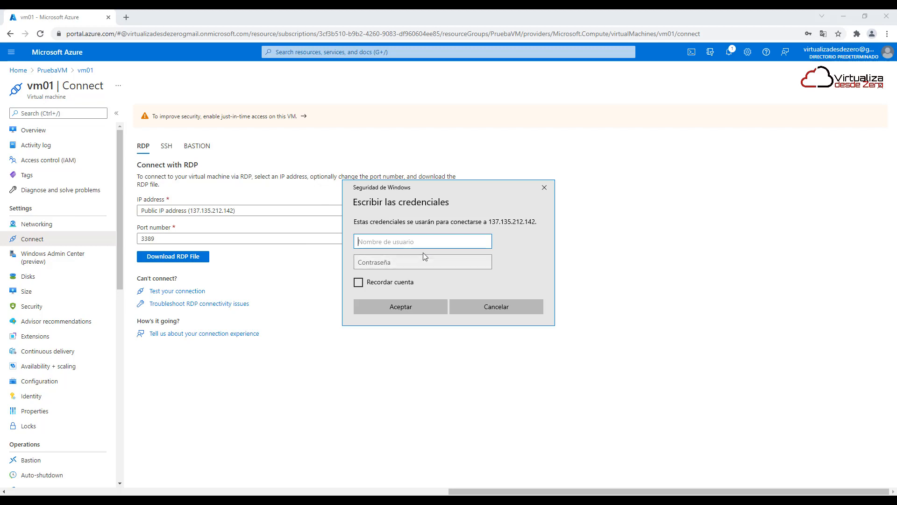
Sign in to the remote desktop as adminazure with the account password and accept the untrusted certificate
type("ADM")
key("BackSpace")
key("BackSpace")
type("adminazure")
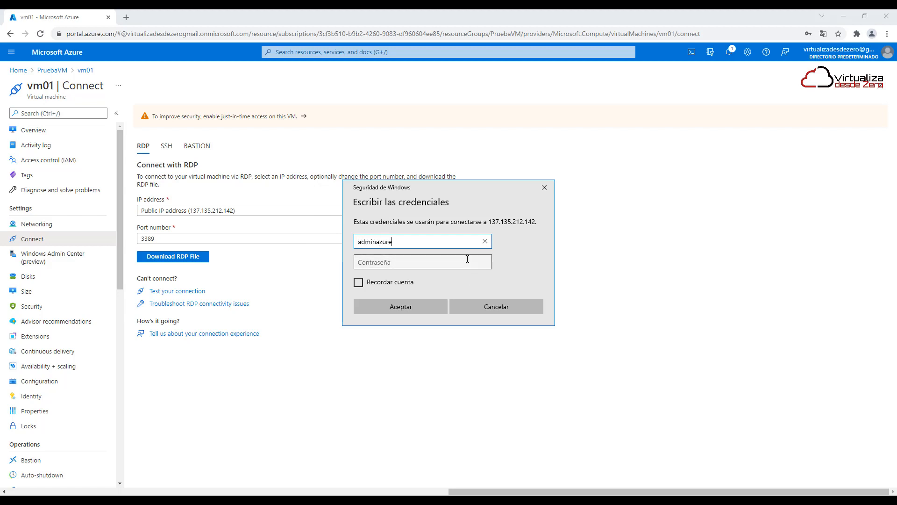
left_click(468, 259)
type("****")
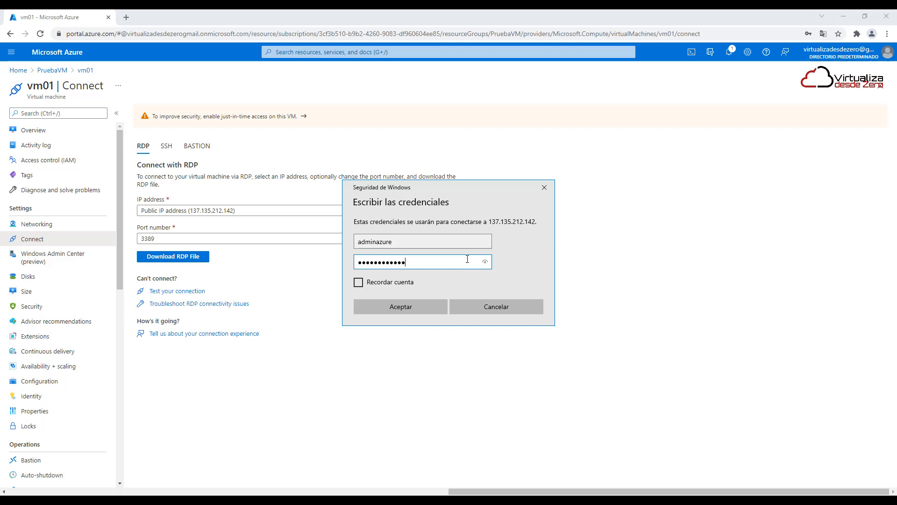
left_click(409, 305)
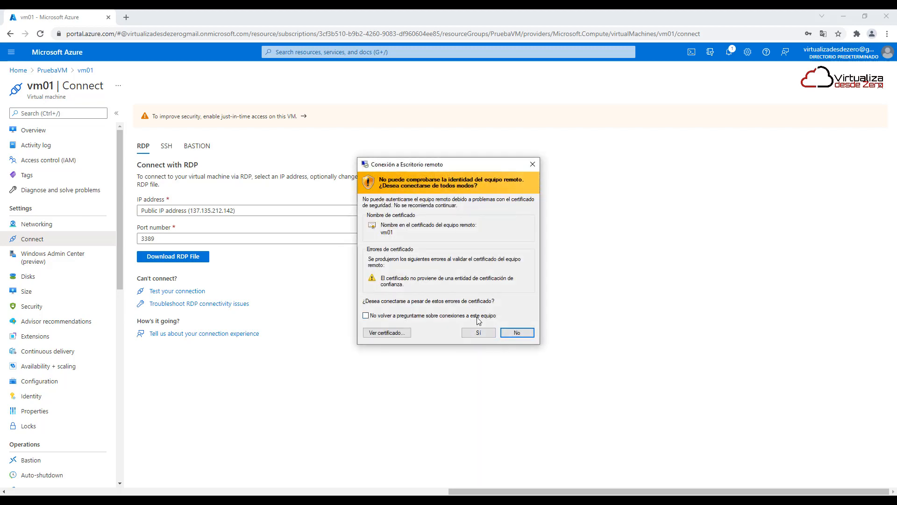
left_click(478, 332)
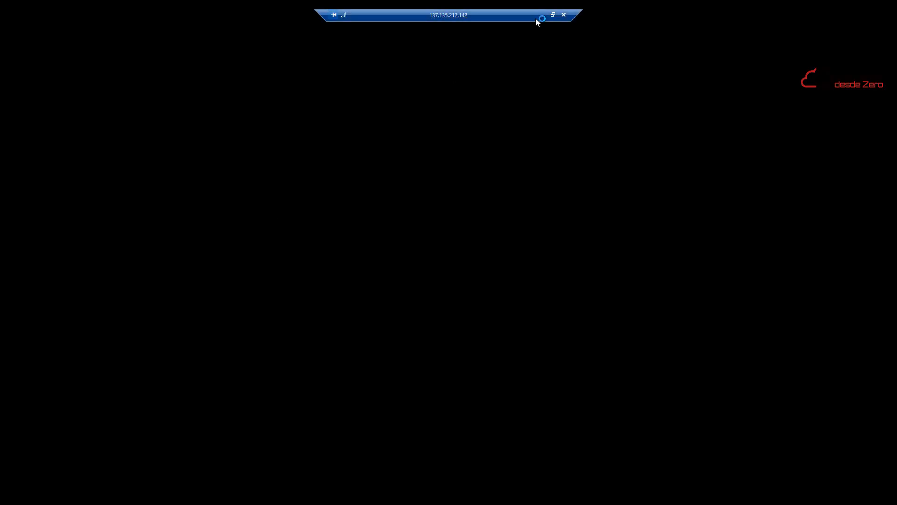
Minimize the remote session, view vm01's Bastion connection option in the Azure portal, and return to the remote session
left_click(539, 18)
left_click(198, 147)
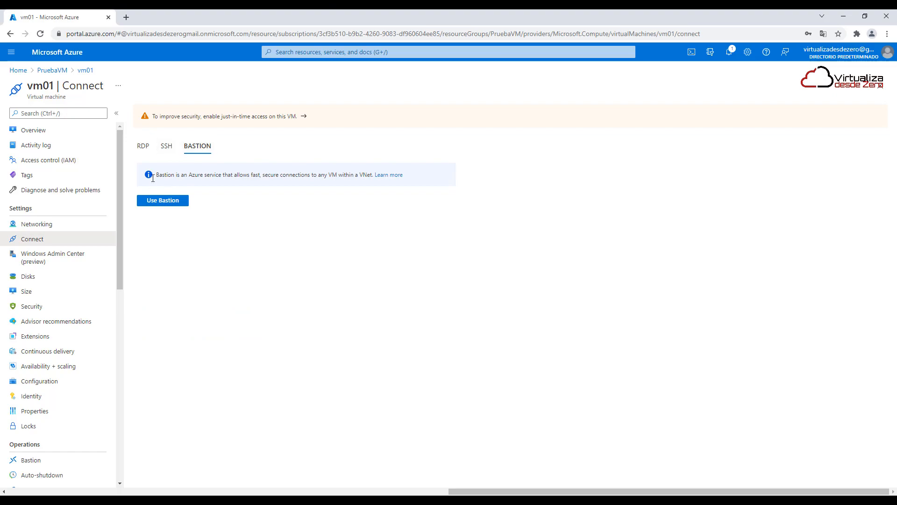
left_click(523, 501)
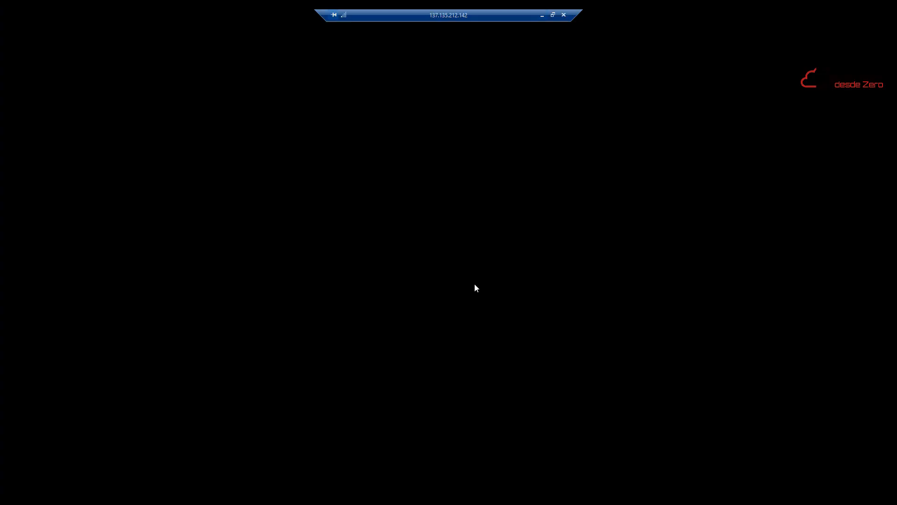